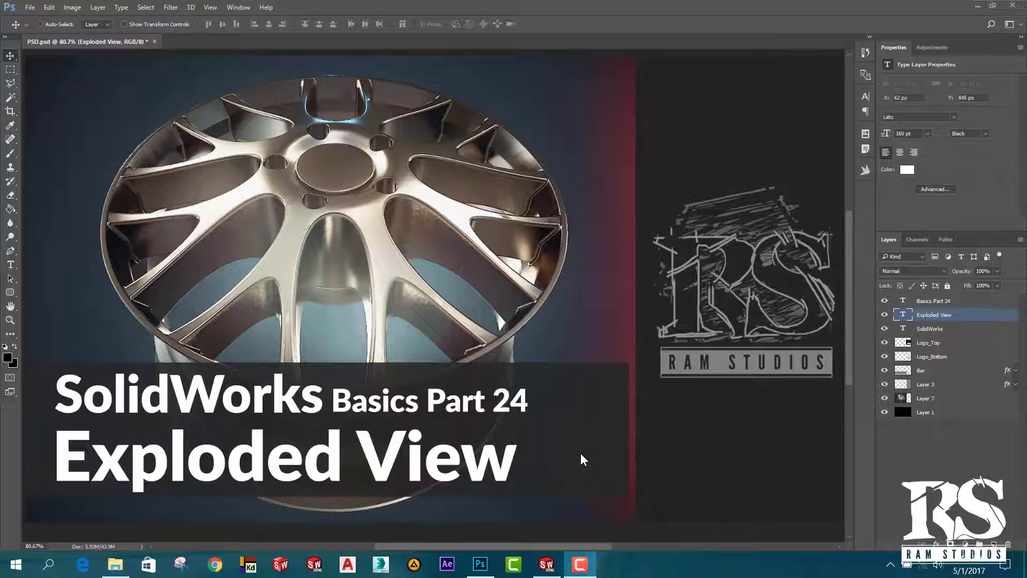
Bring the Assem2 roller assembly forward in SOLIDWORKS, reframe the view, and show the Insert menu
{"action": "left_click", "coordinate": [546, 565]}
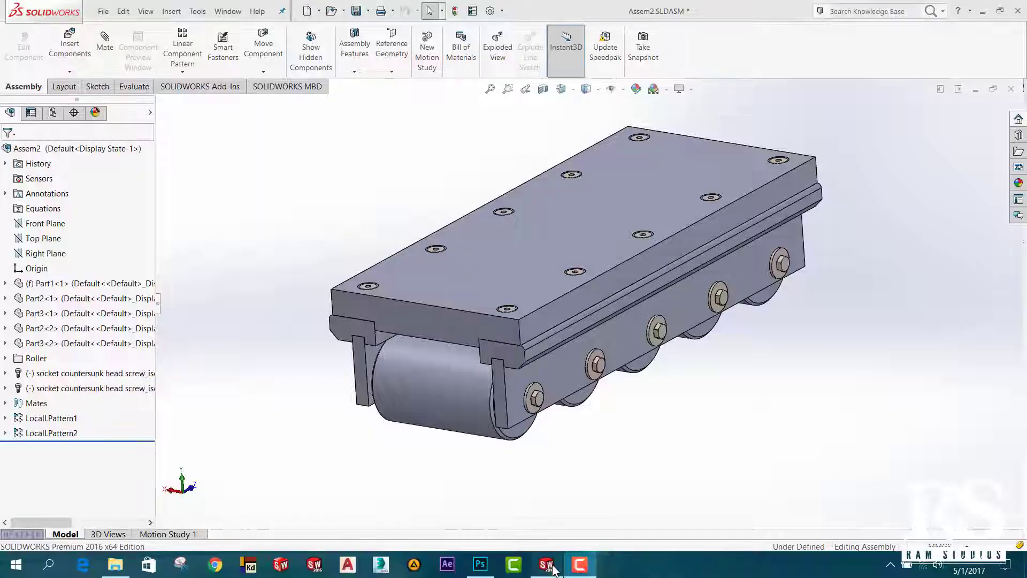
{"action": "key", "text": "ctrl+Left"}
{"action": "key", "text": "ctrl+Down"}
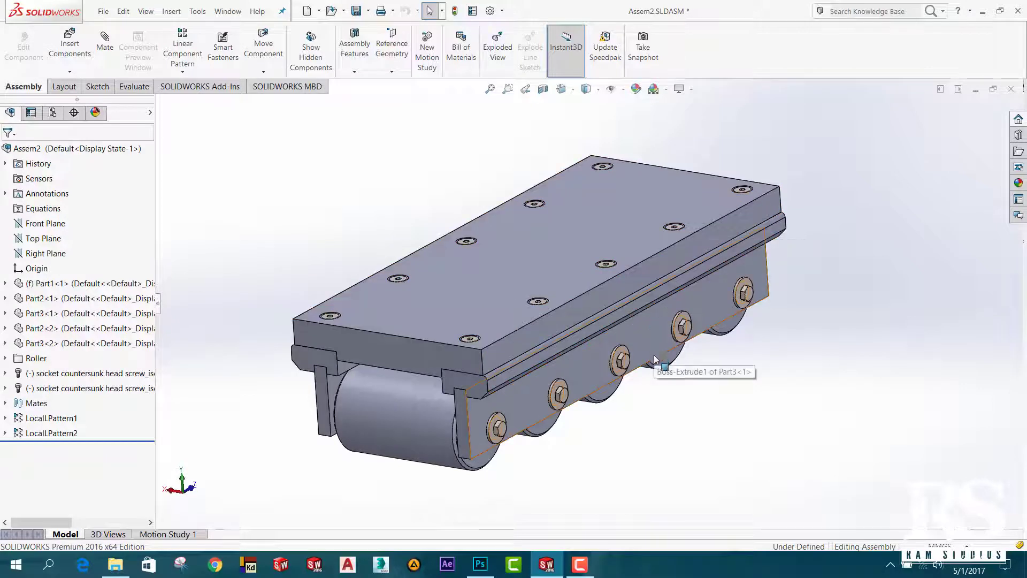
{"action": "scroll", "coordinate": [656, 396], "scroll_direction": "down", "scroll_amount": 2}
{"action": "scroll", "coordinate": [592, 300], "scroll_direction": "up", "scroll_amount": 2}
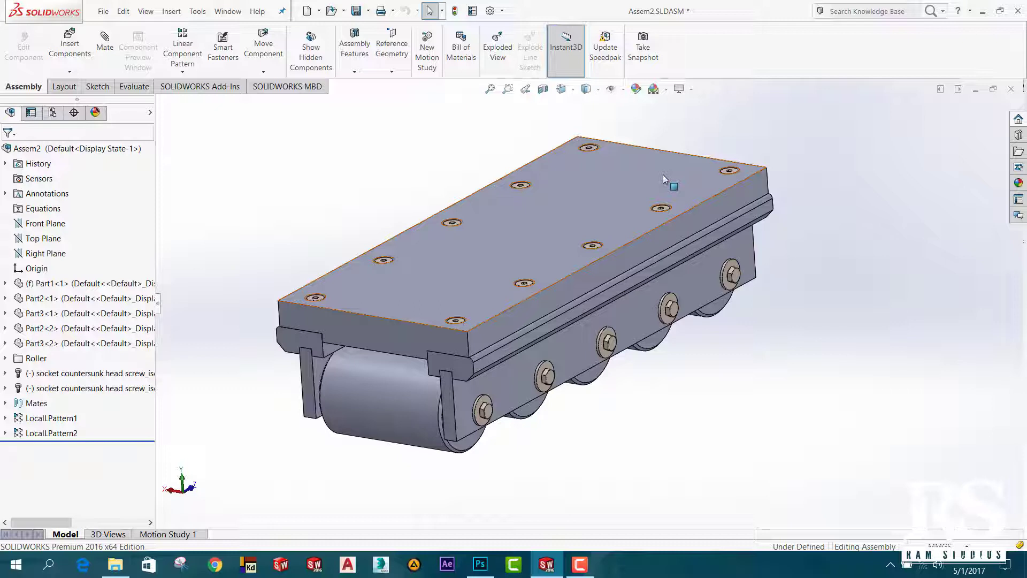
{"action": "left_click", "coordinate": [198, 13]}
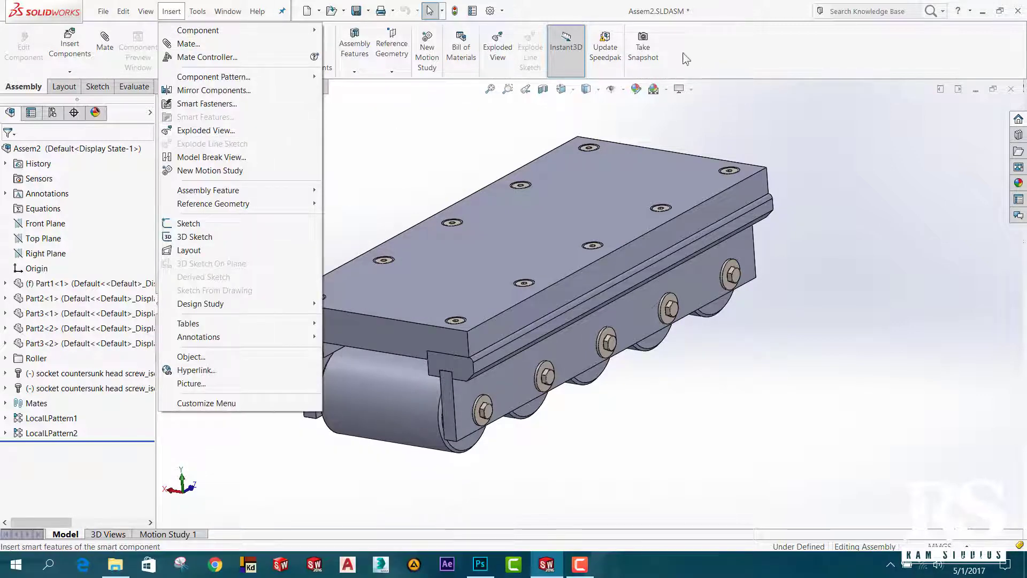
Dismiss the Insert menu and start a new Exploded View for Assem2.SLDASM
{"action": "left_click", "coordinate": [156, 142]}
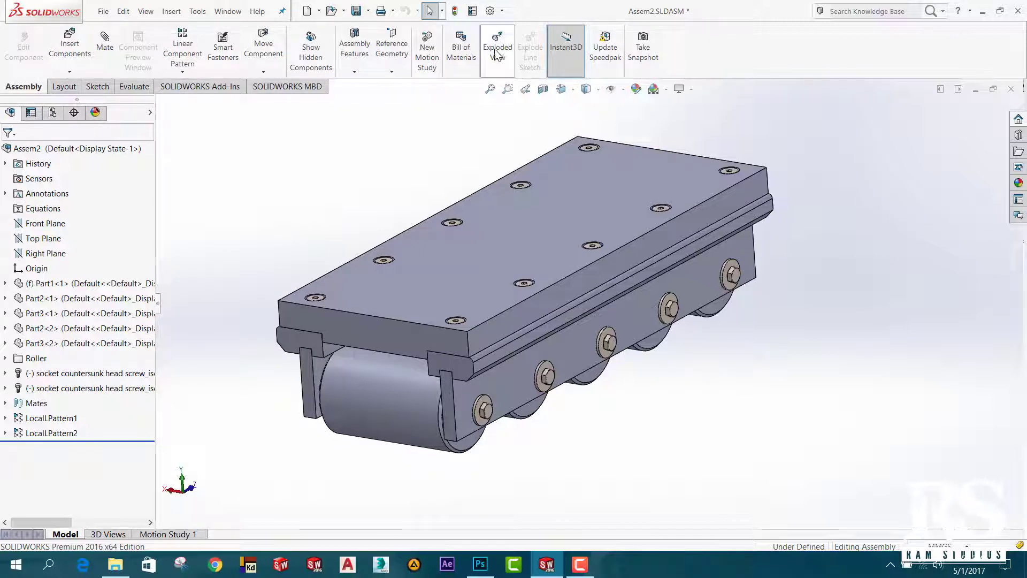
{"action": "left_click", "coordinate": [508, 38]}
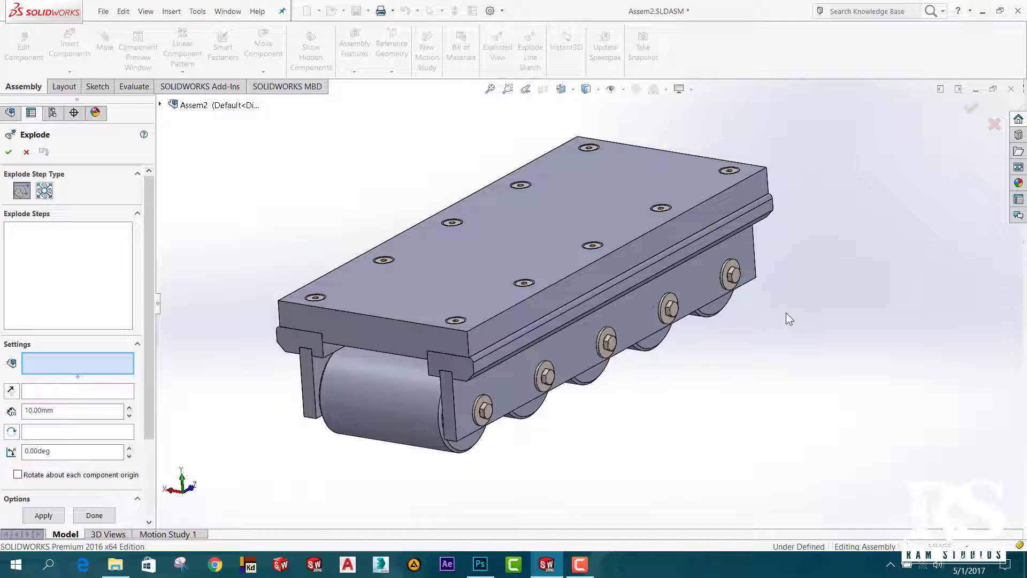
Pull one hex screw out of the side plate along X as Explode Step1
{"action": "left_click", "coordinate": [485, 411]}
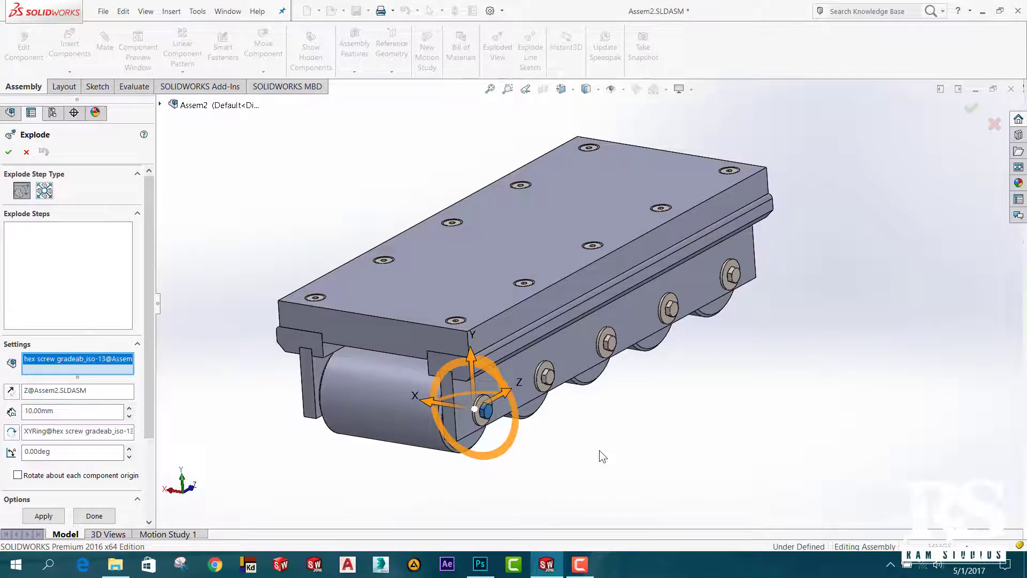
{"action": "mouse_move", "coordinate": [600, 451]}
{"action": "middle_mouse_down"}
{"action": "mouse_move", "coordinate": [535, 498]}
{"action": "mouse_move", "coordinate": [497, 496]}
{"action": "mouse_move", "coordinate": [539, 447]}
{"action": "mouse_move", "coordinate": [594, 424]}
{"action": "mouse_move", "coordinate": [607, 434]}
{"action": "mouse_move", "coordinate": [568, 383]}
{"action": "middle_mouse_up"}
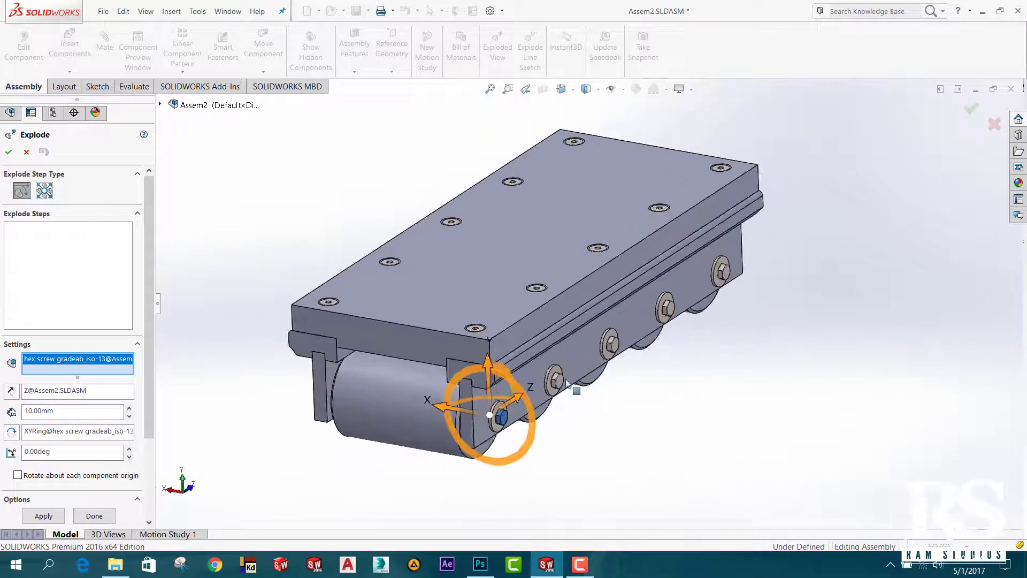
{"action": "left_click_drag", "start_coordinate": [436, 407], "coordinate": [611, 451]}
{"action": "left_click", "coordinate": [550, 473]}
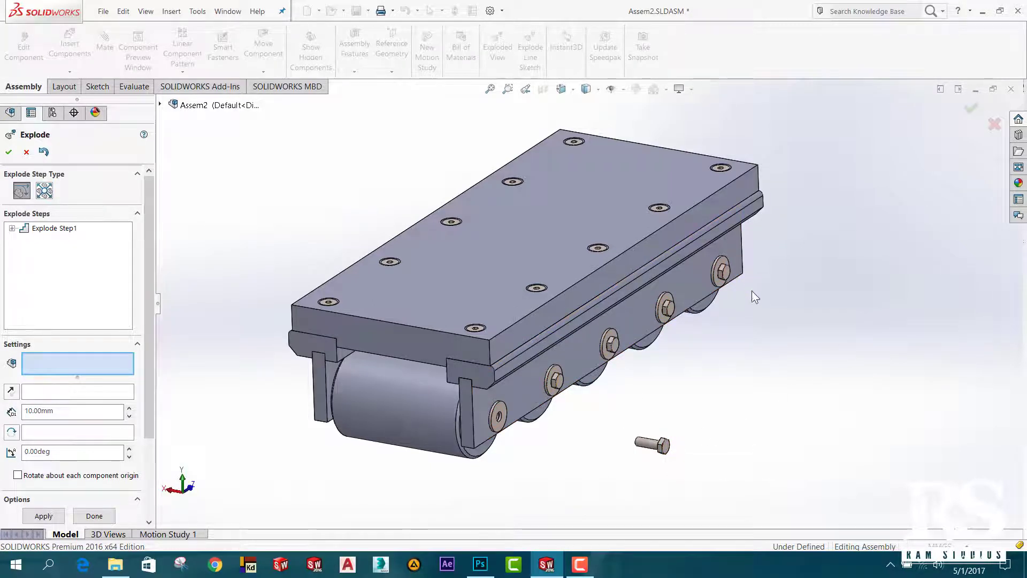
Redo Explode Step1 so it pulls all five near-side hex screws out along X
{"action": "key", "text": "ctrl+z"}
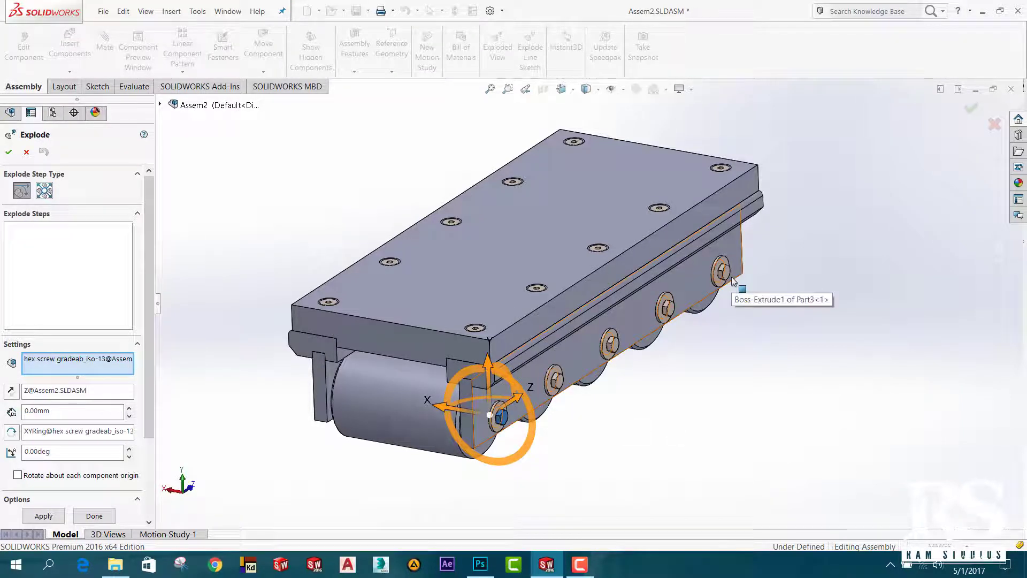
{"action": "left_click", "coordinate": [558, 385]}
{"action": "left_click", "coordinate": [611, 343]}
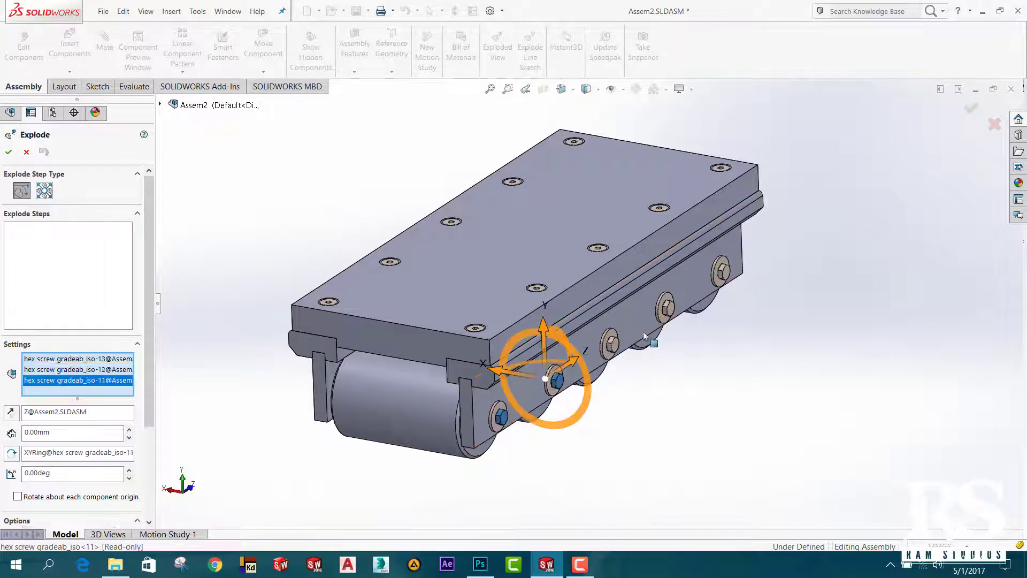
{"action": "left_click", "coordinate": [668, 308]}
{"action": "left_click", "coordinate": [723, 272]}
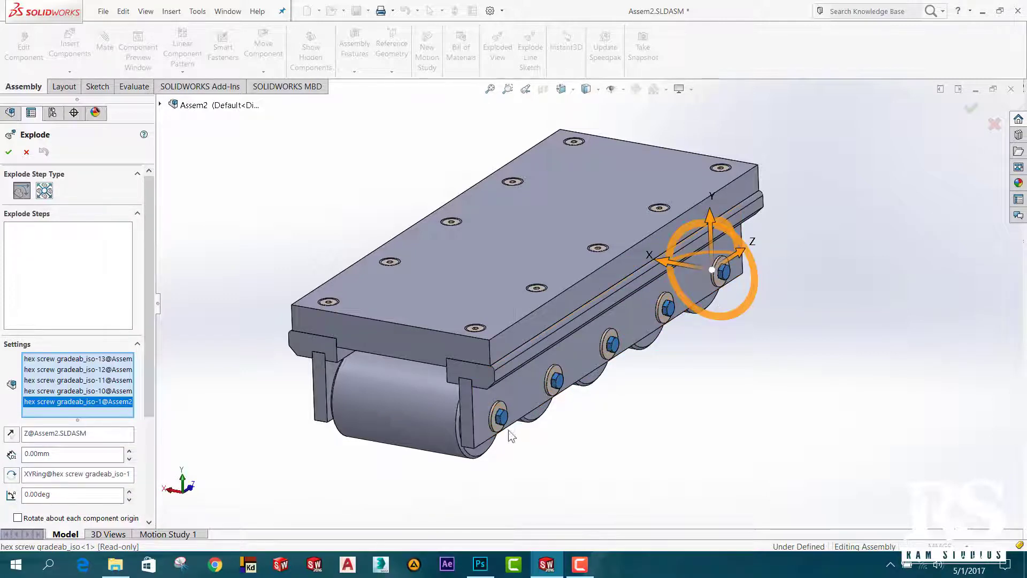
{"action": "left_click_drag", "start_coordinate": [678, 264], "coordinate": [812, 304]}
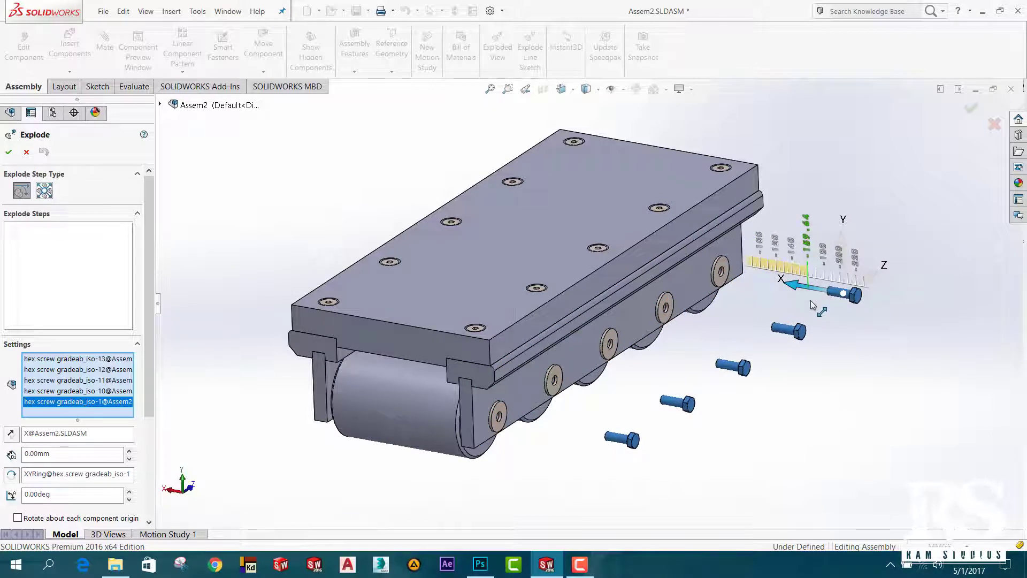
{"action": "left_click_drag", "start_coordinate": [810, 300], "coordinate": [820, 298]}
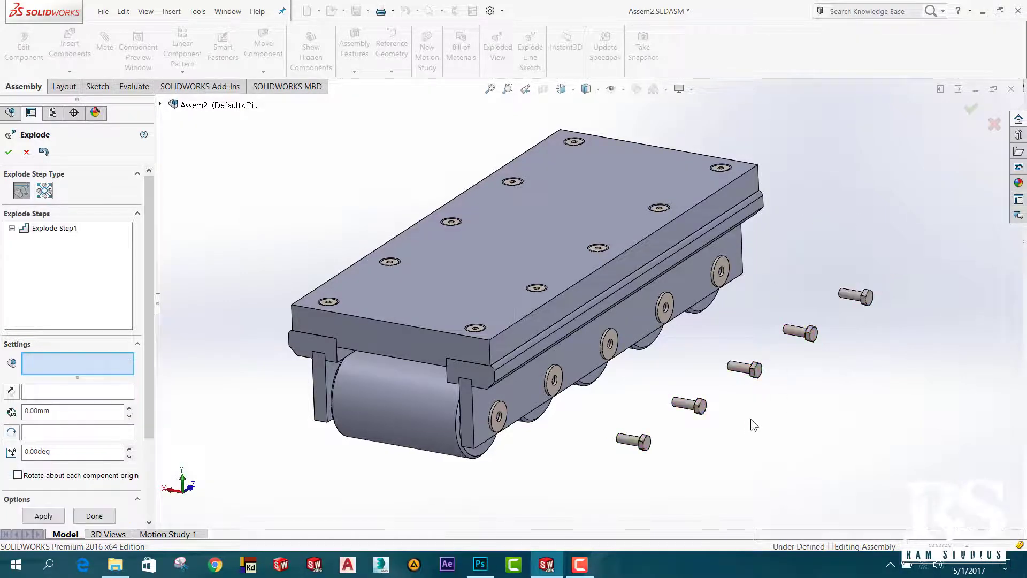
{"action": "mouse_move", "coordinate": [750, 418]}
{"action": "middle_mouse_down"}
{"action": "mouse_move", "coordinate": [769, 385]}
{"action": "mouse_move", "coordinate": [752, 402]}
{"action": "middle_mouse_up"}
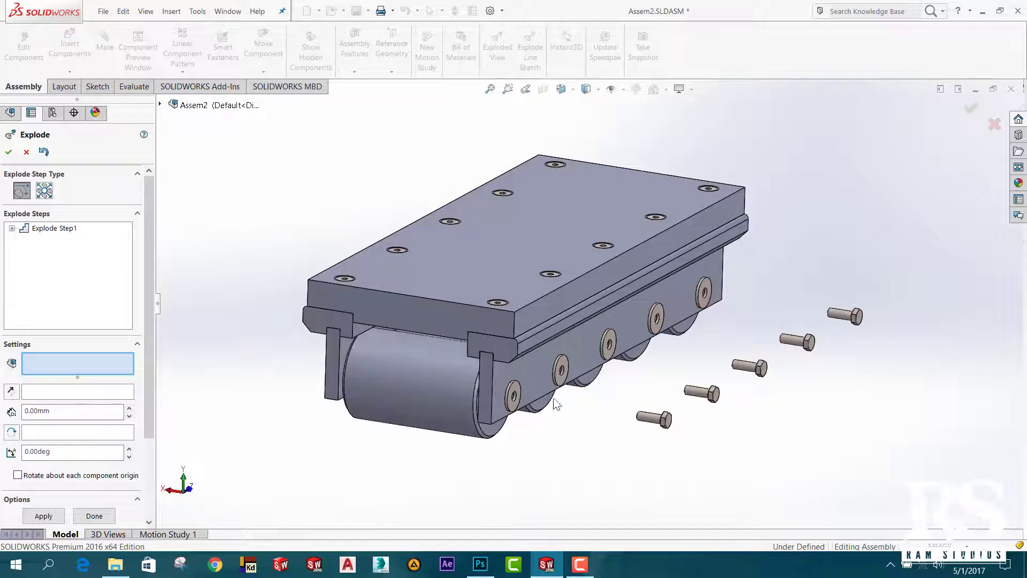
Slide the five plain washers outward along X as Explode Step2
{"action": "left_click", "coordinate": [514, 395]}
{"action": "left_click", "coordinate": [561, 370]}
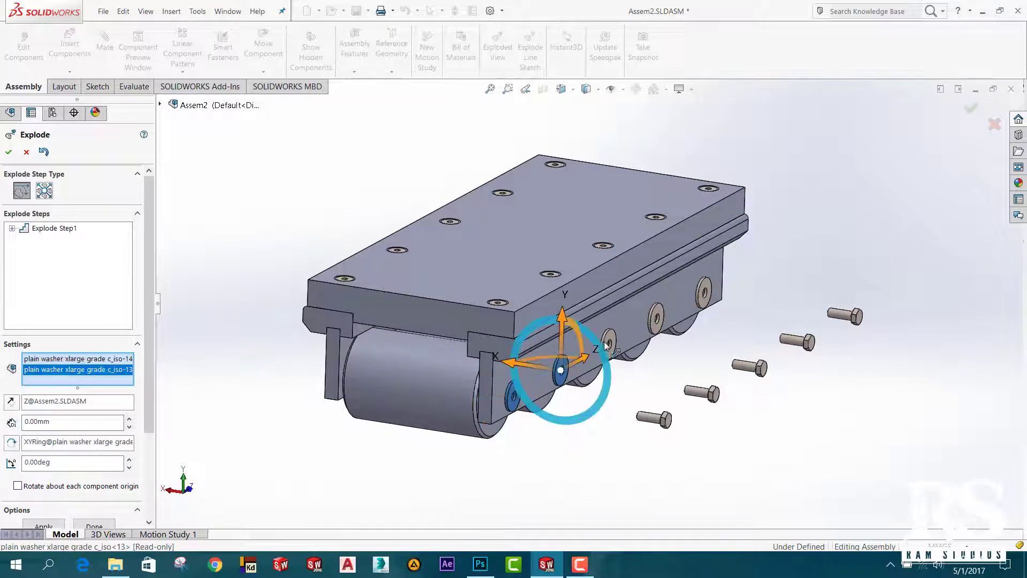
{"action": "left_click", "coordinate": [609, 342]}
{"action": "left_click", "coordinate": [656, 318]}
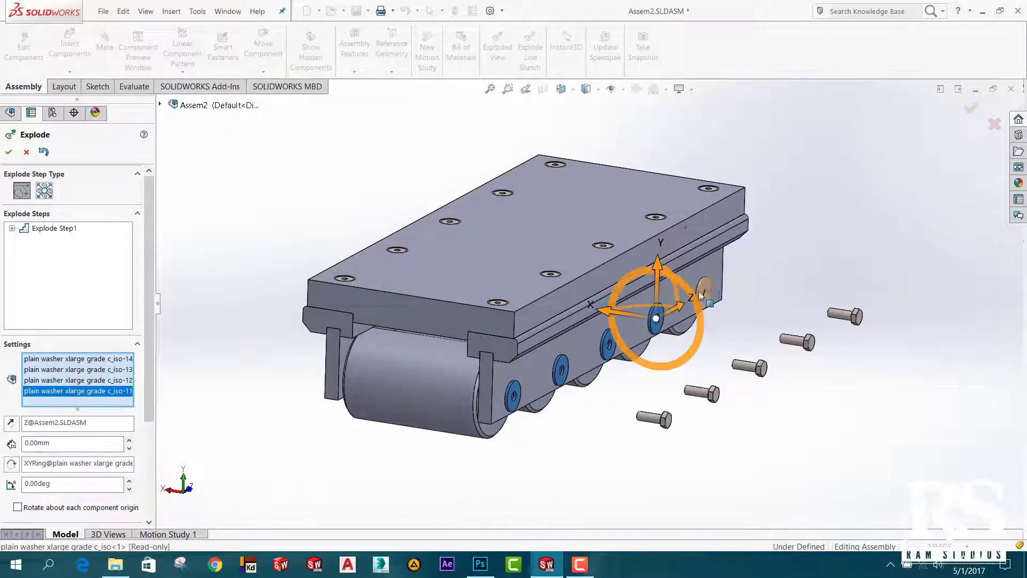
{"action": "left_click", "coordinate": [703, 293]}
{"action": "left_click_drag", "start_coordinate": [668, 301], "coordinate": [733, 315]}
{"action": "mouse_move", "coordinate": [733, 315]}
{"action": "middle_mouse_down"}
{"action": "mouse_move", "coordinate": [773, 412]}
{"action": "mouse_move", "coordinate": [780, 396]}
{"action": "mouse_move", "coordinate": [784, 420]}
{"action": "mouse_move", "coordinate": [766, 420]}
{"action": "mouse_move", "coordinate": [779, 442]}
{"action": "mouse_move", "coordinate": [814, 449]}
{"action": "middle_mouse_up"}
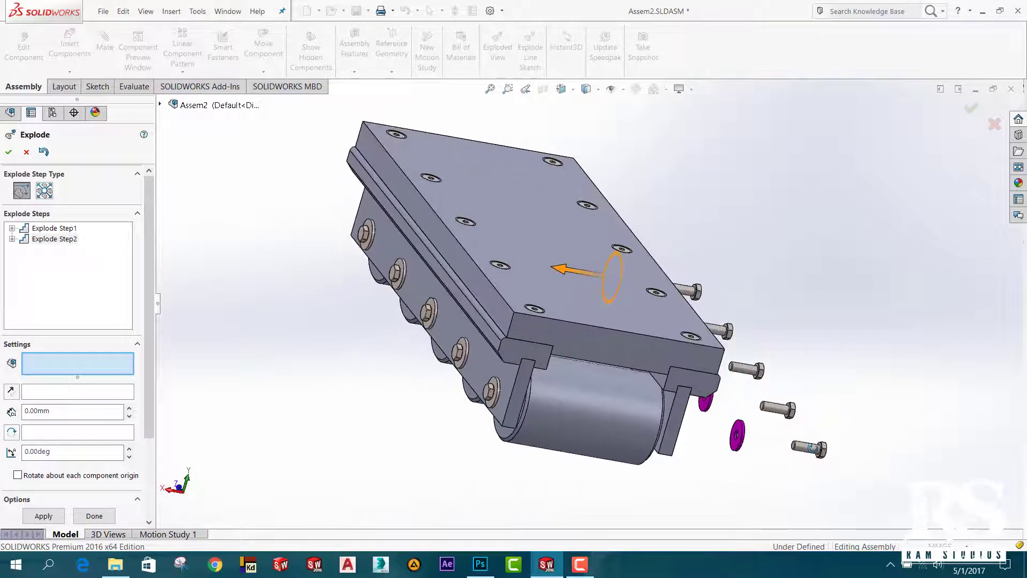
Rotate the top far-side hex screw as Explode Step3, then reselect it
{"action": "left_click", "coordinate": [364, 234]}
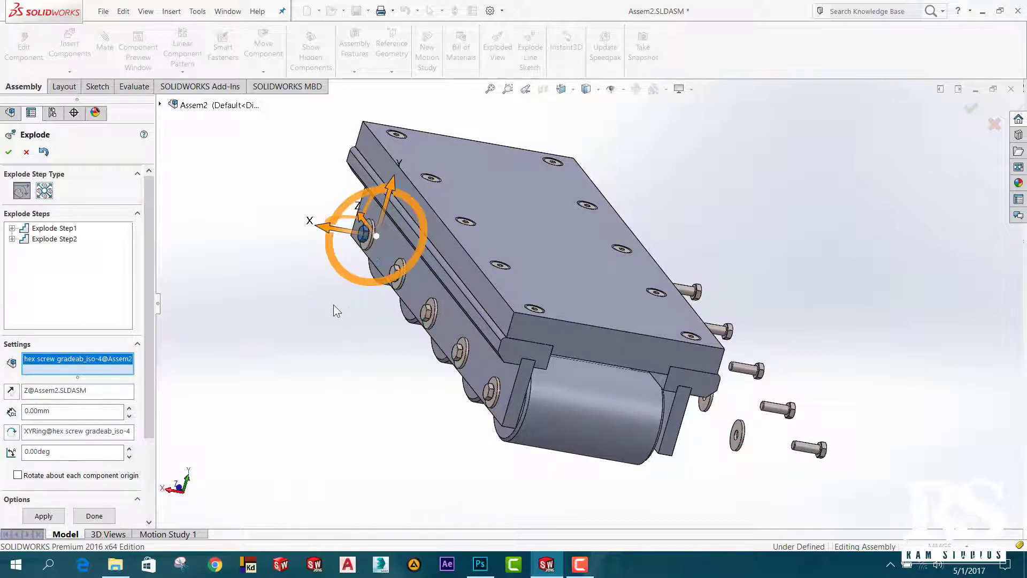
{"action": "left_click_drag", "start_coordinate": [357, 256], "coordinate": [397, 284]}
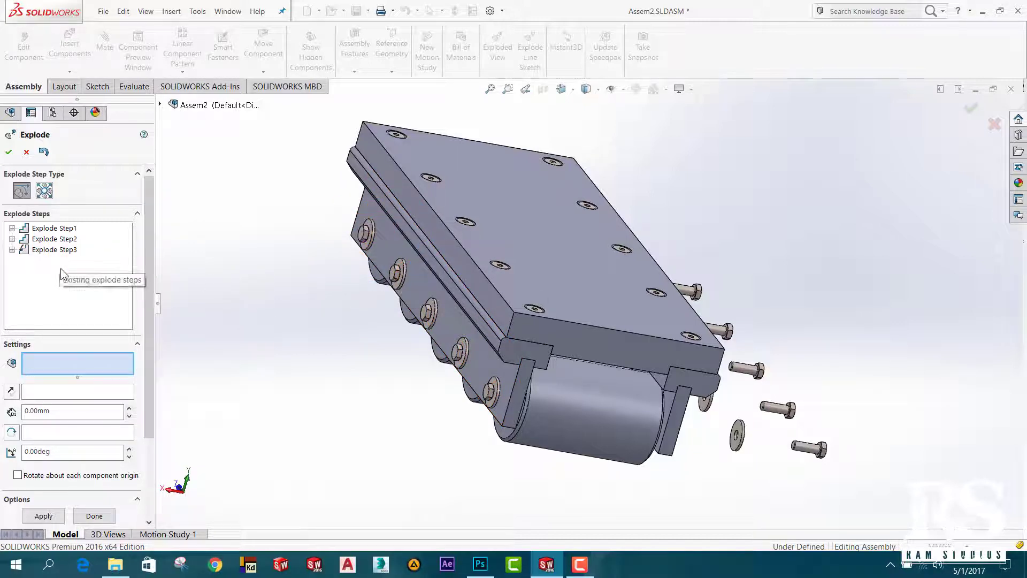
{"action": "left_click", "coordinate": [367, 235]}
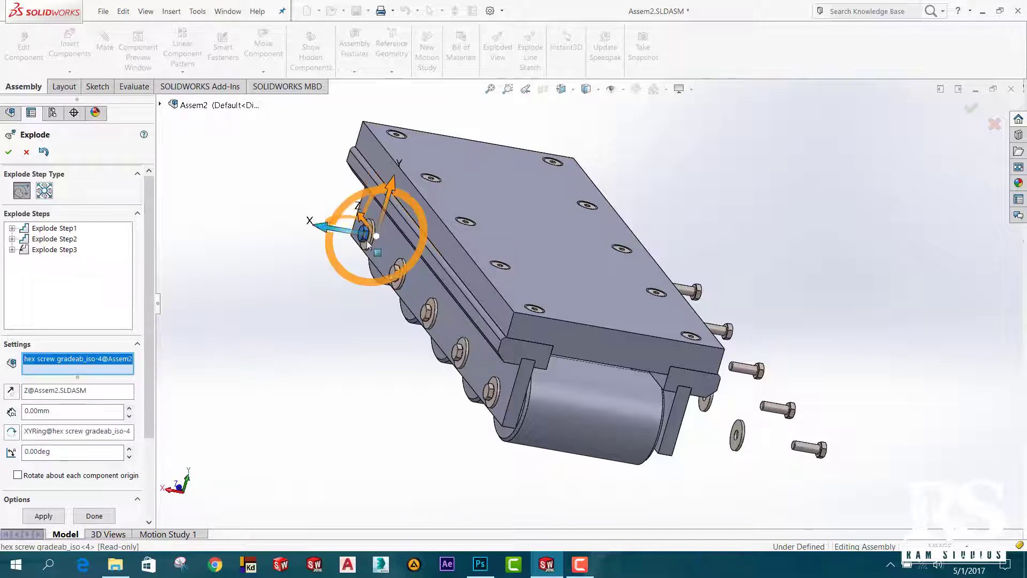
{"action": "middle_click_drag", "start_coordinate": [403, 299], "coordinate": [407, 305]}
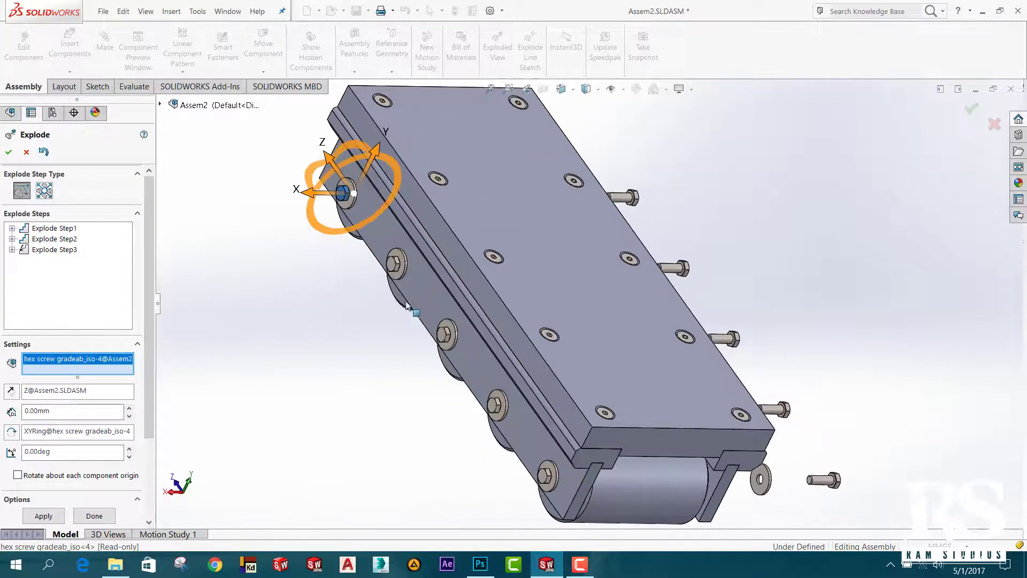
Pull the five far-side hex screws outward along X as Explode Step4
{"action": "left_click", "coordinate": [395, 267]}
{"action": "left_click", "coordinate": [444, 334]}
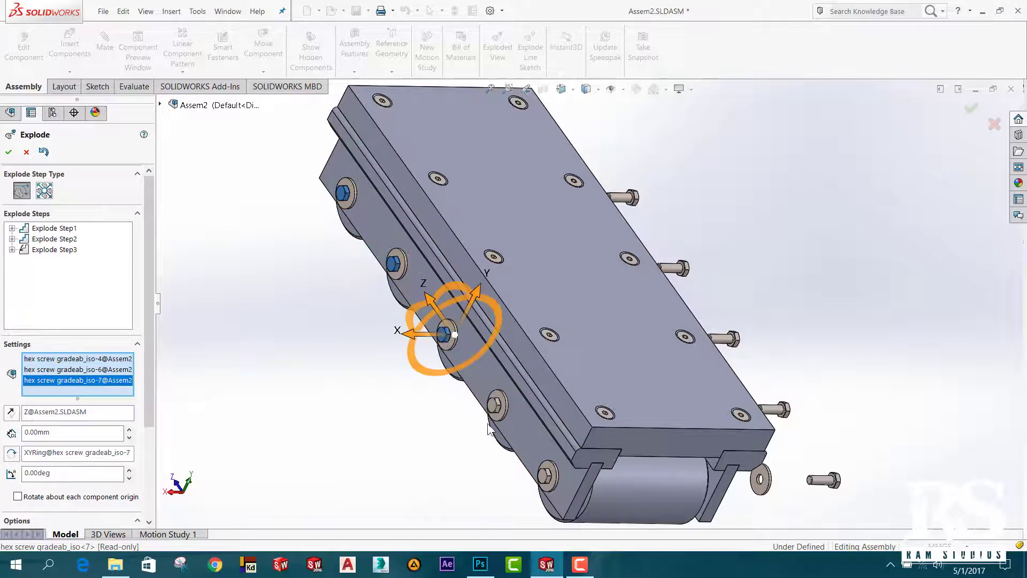
{"action": "left_click", "coordinate": [496, 409]}
{"action": "left_click", "coordinate": [546, 475]}
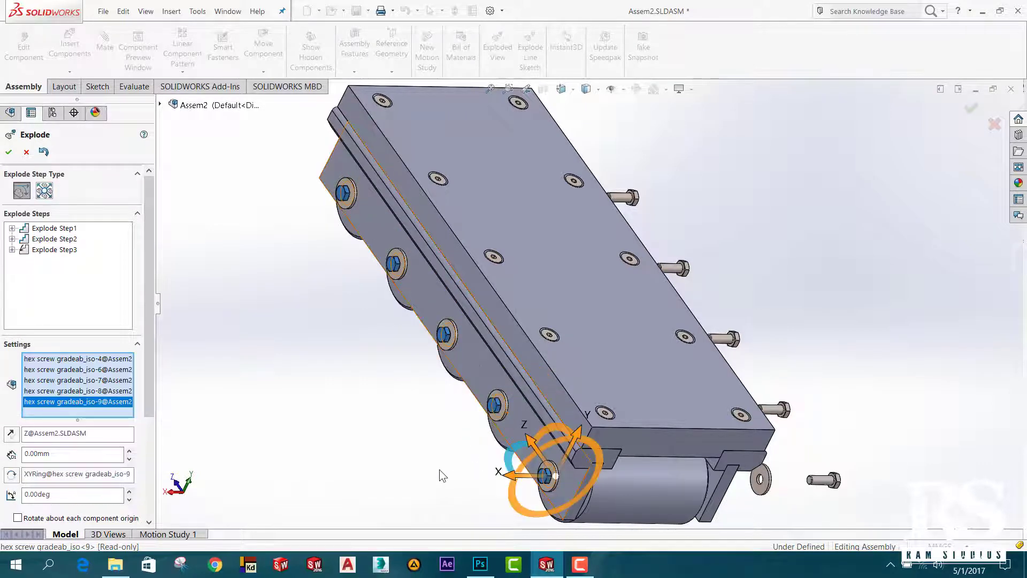
{"action": "mouse_move", "coordinate": [439, 470]}
{"action": "middle_mouse_down"}
{"action": "mouse_move", "coordinate": [409, 414]}
{"action": "mouse_move", "coordinate": [419, 407]}
{"action": "middle_mouse_up"}
{"action": "left_click_drag", "start_coordinate": [420, 394], "coordinate": [276, 376]}
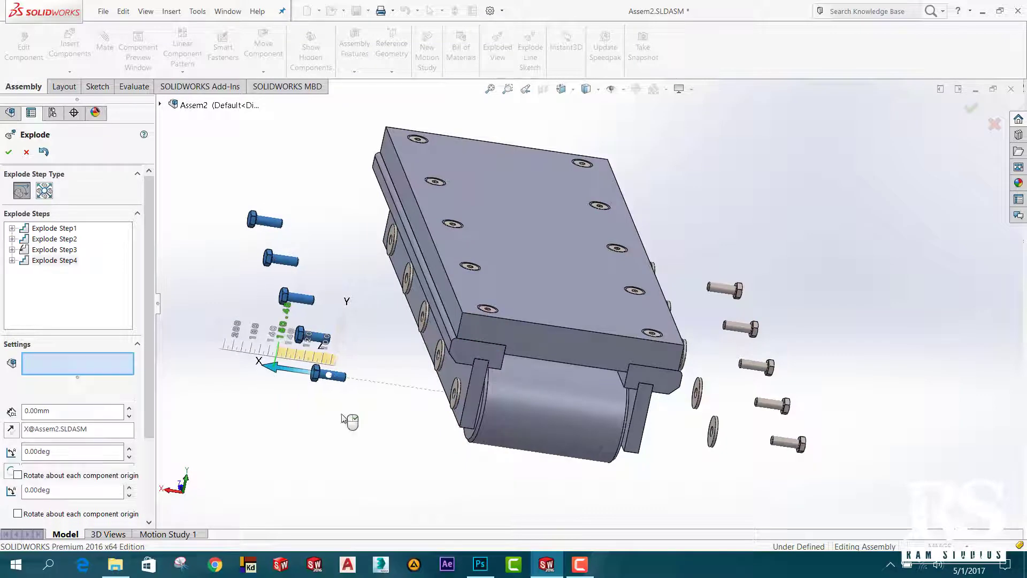
{"action": "mouse_move", "coordinate": [349, 417]}
{"action": "middle_mouse_down"}
{"action": "mouse_move", "coordinate": [344, 381]}
{"action": "mouse_move", "coordinate": [355, 407]}
{"action": "mouse_move", "coordinate": [376, 262]}
{"action": "middle_mouse_up"}
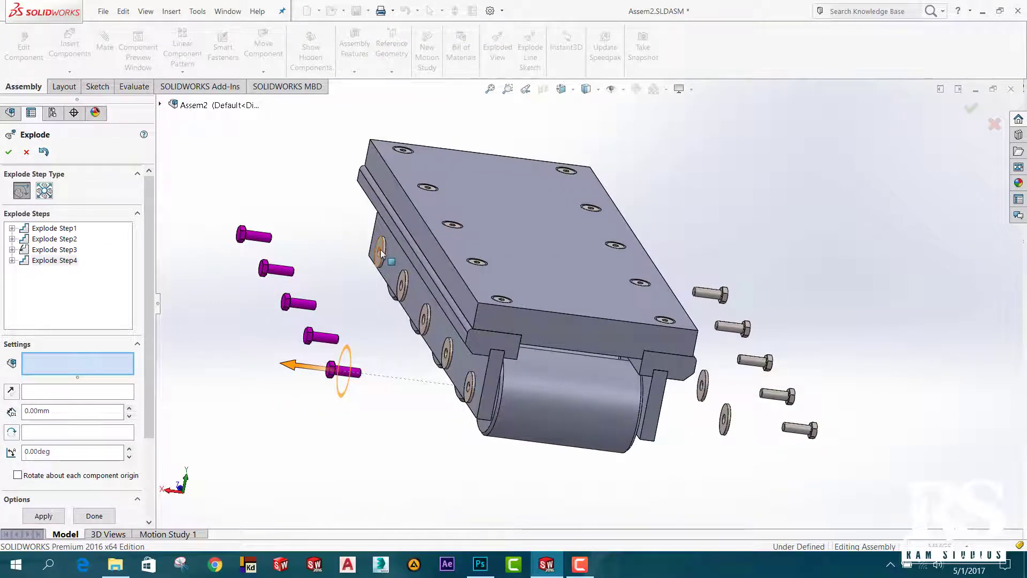
Slide the five far-side plain washers outward along X as Explode Step5
{"action": "left_click", "coordinate": [379, 254]}
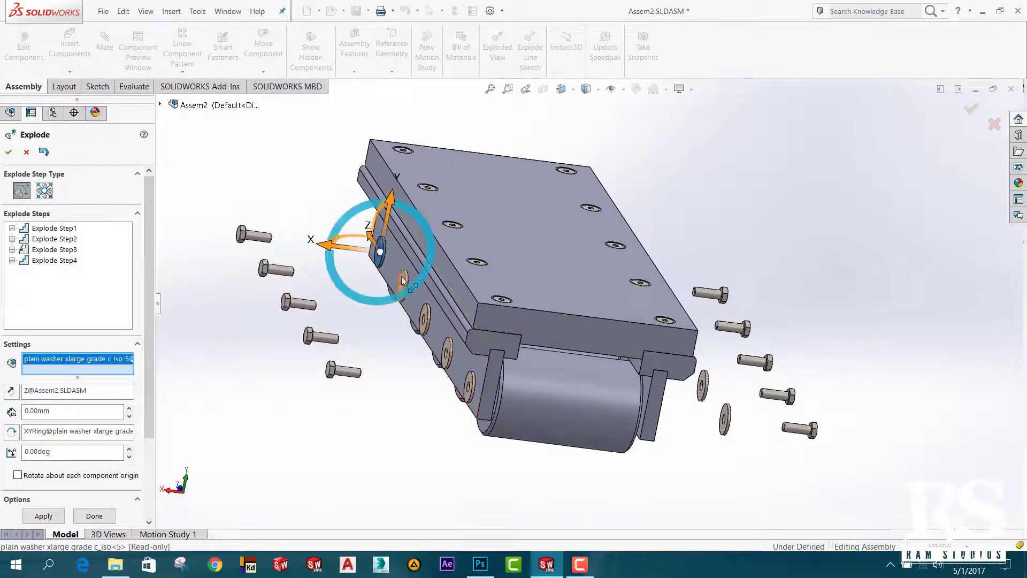
{"action": "left_click", "coordinate": [428, 326]}
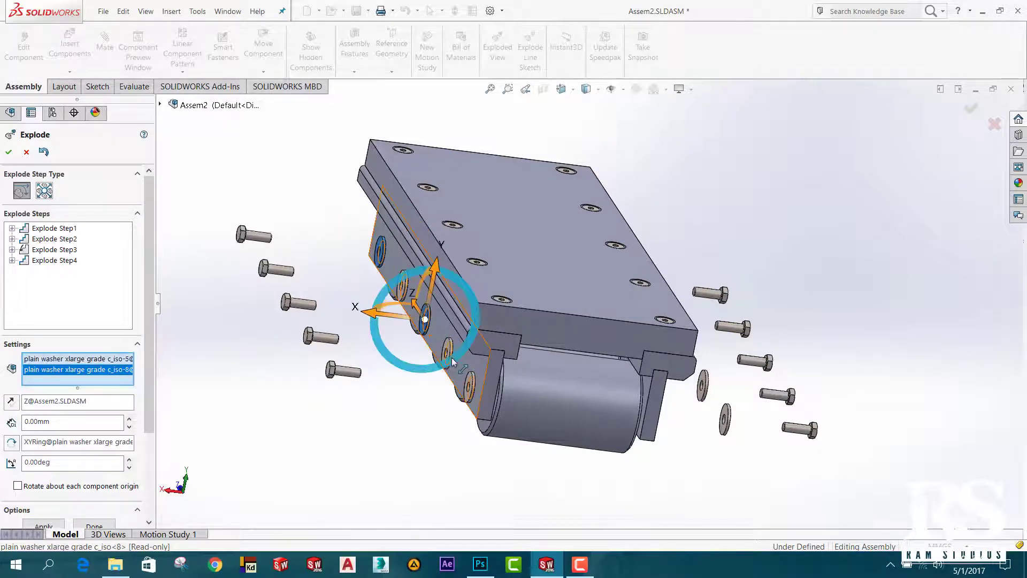
{"action": "left_click", "coordinate": [473, 399]}
{"action": "middle_click_drag", "start_coordinate": [473, 399], "coordinate": [533, 422]}
{"action": "left_click", "coordinate": [533, 422]}
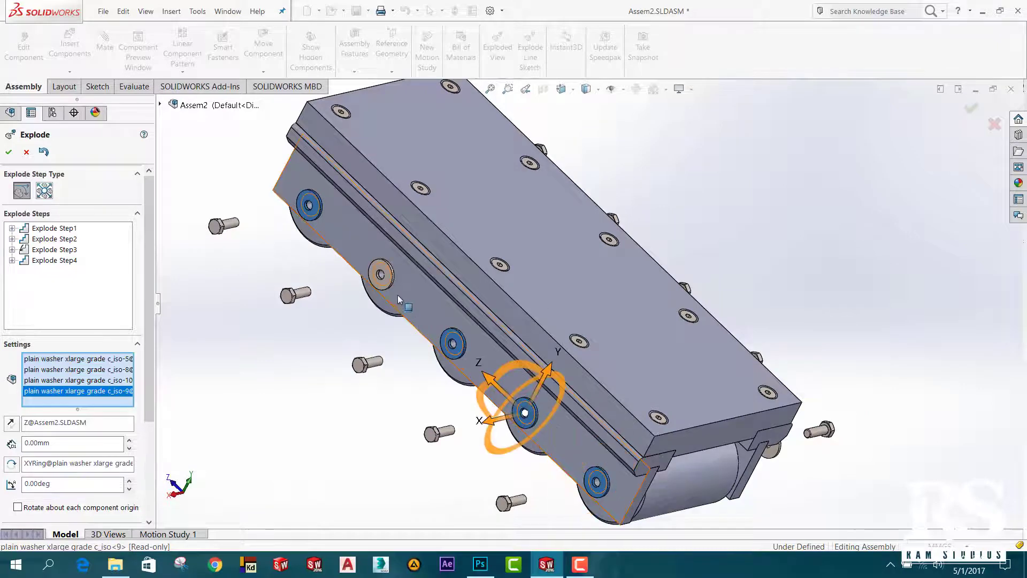
{"action": "left_click", "coordinate": [381, 274]}
{"action": "middle_click_drag", "start_coordinate": [380, 275], "coordinate": [383, 381]}
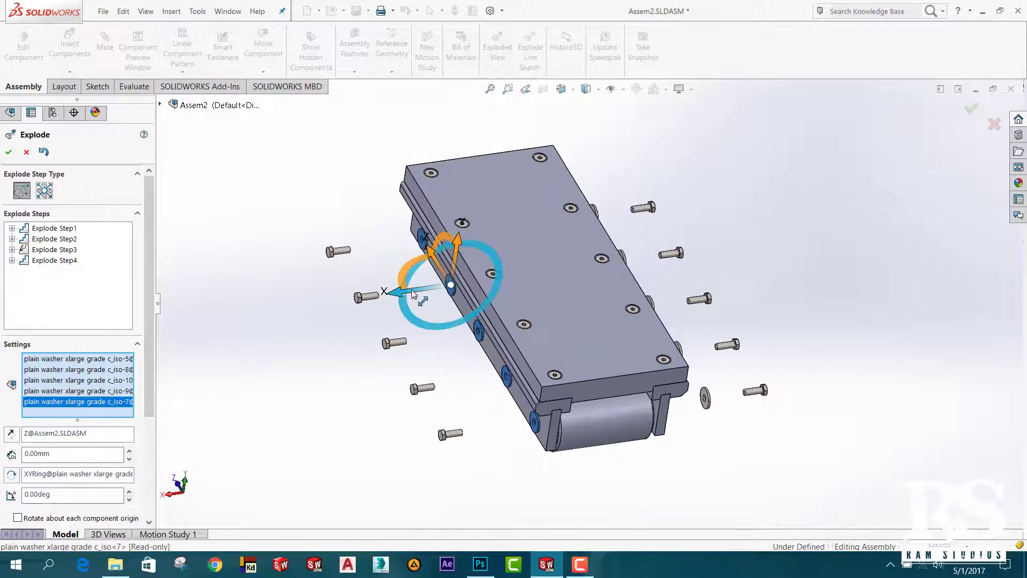
{"action": "left_click_drag", "start_coordinate": [412, 290], "coordinate": [369, 298]}
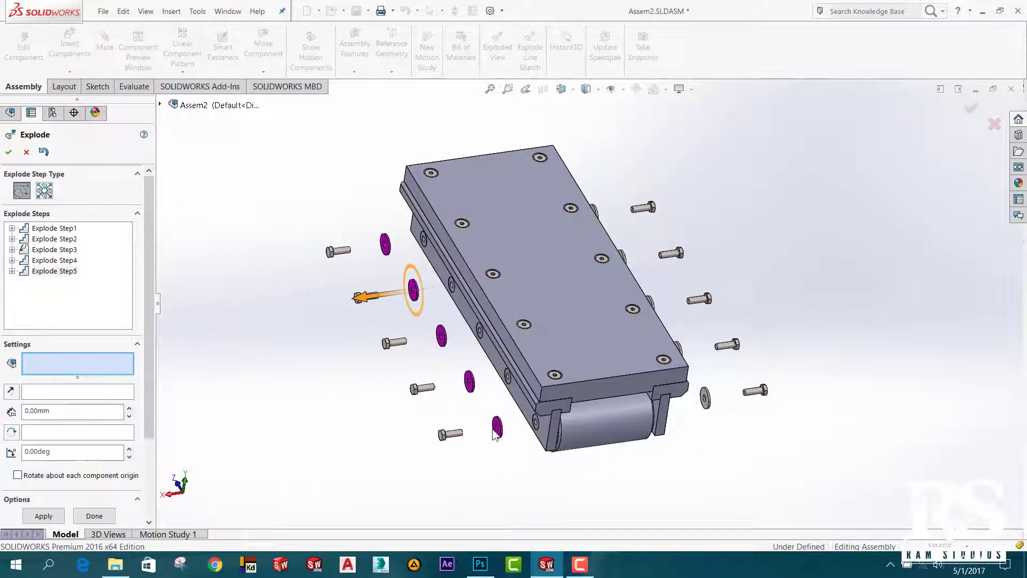
{"action": "middle_click_drag", "start_coordinate": [559, 454], "coordinate": [503, 416]}
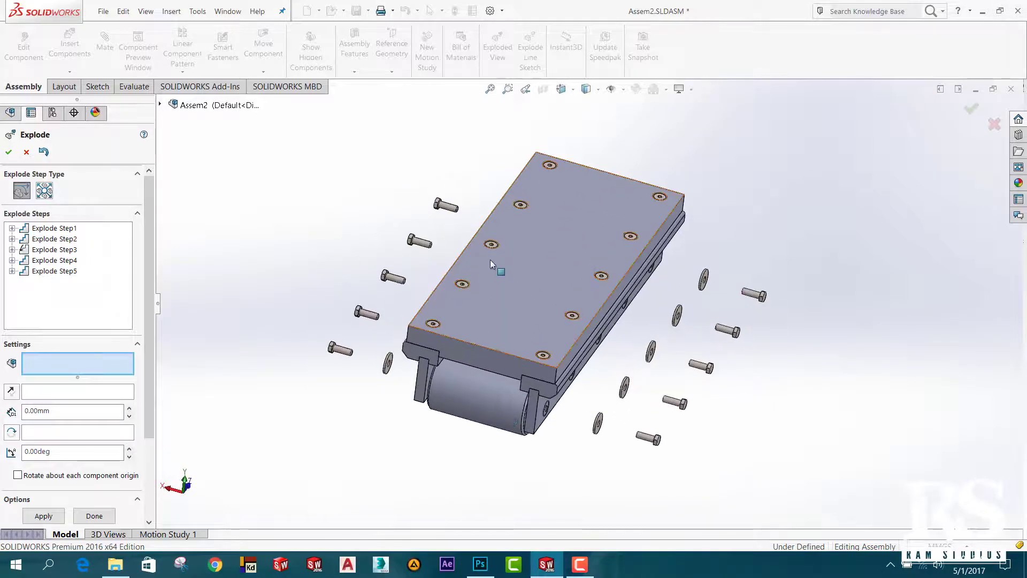
{"action": "scroll", "coordinate": [490, 259], "scroll_direction": "down", "scroll_amount": 3}
Select all ten countersunk screws in the top plate
{"action": "left_click", "coordinate": [419, 357]}
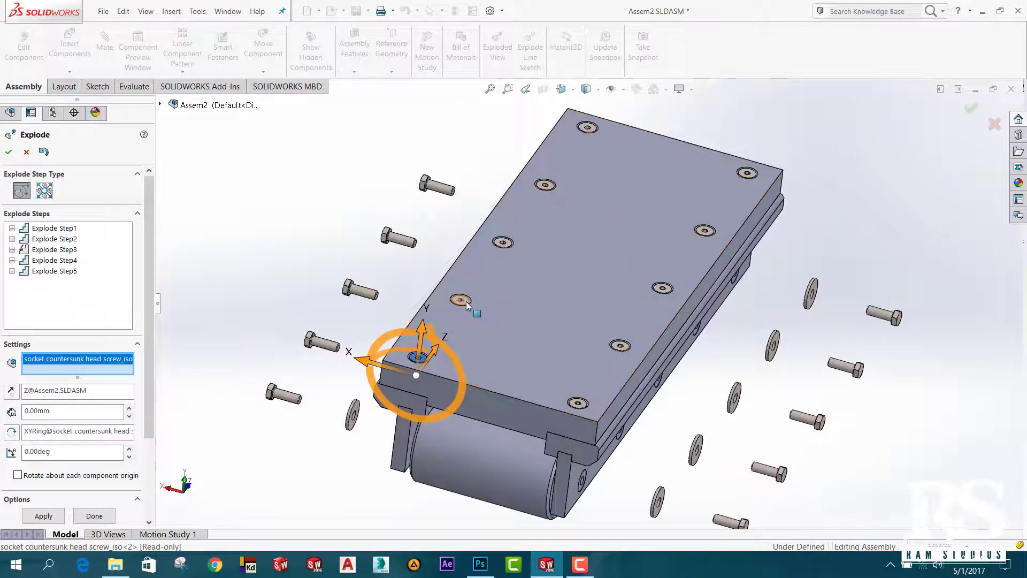
{"action": "left_click", "coordinate": [460, 300]}
{"action": "left_click", "coordinate": [504, 242]}
{"action": "left_click", "coordinate": [545, 185]}
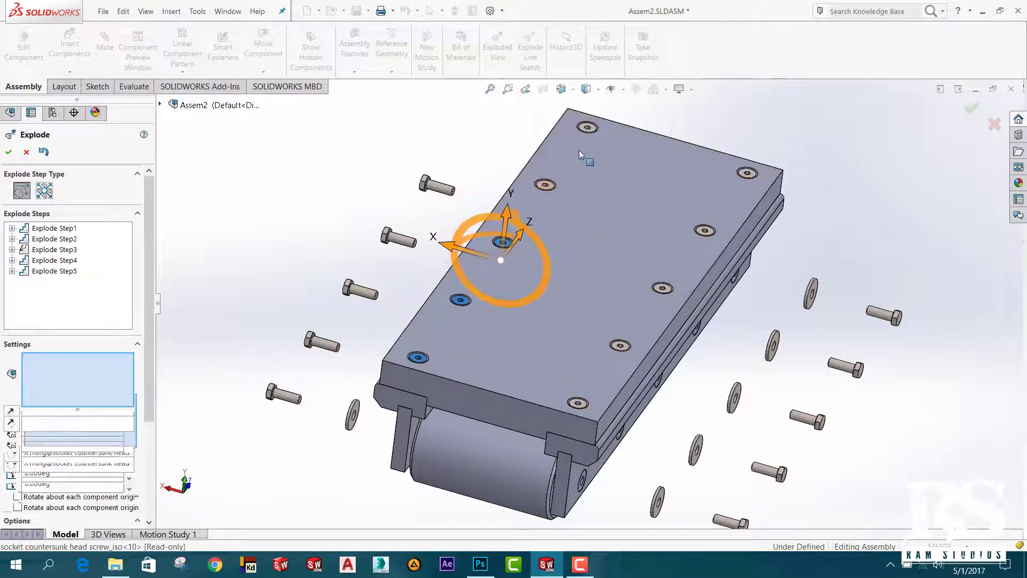
{"action": "left_click", "coordinate": [589, 128]}
{"action": "left_click", "coordinate": [747, 173]}
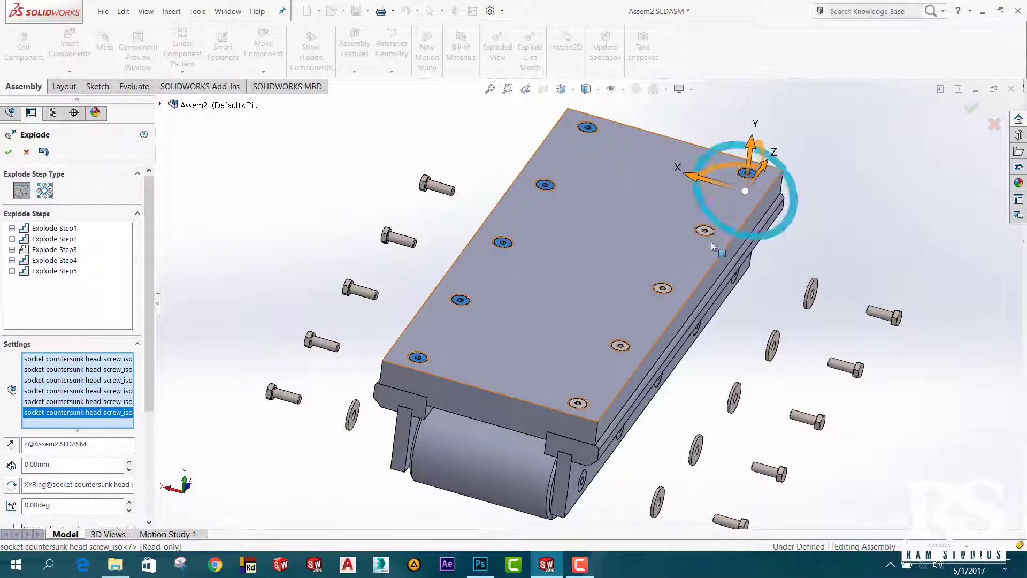
{"action": "left_click", "coordinate": [705, 230]}
{"action": "left_click", "coordinate": [662, 288]}
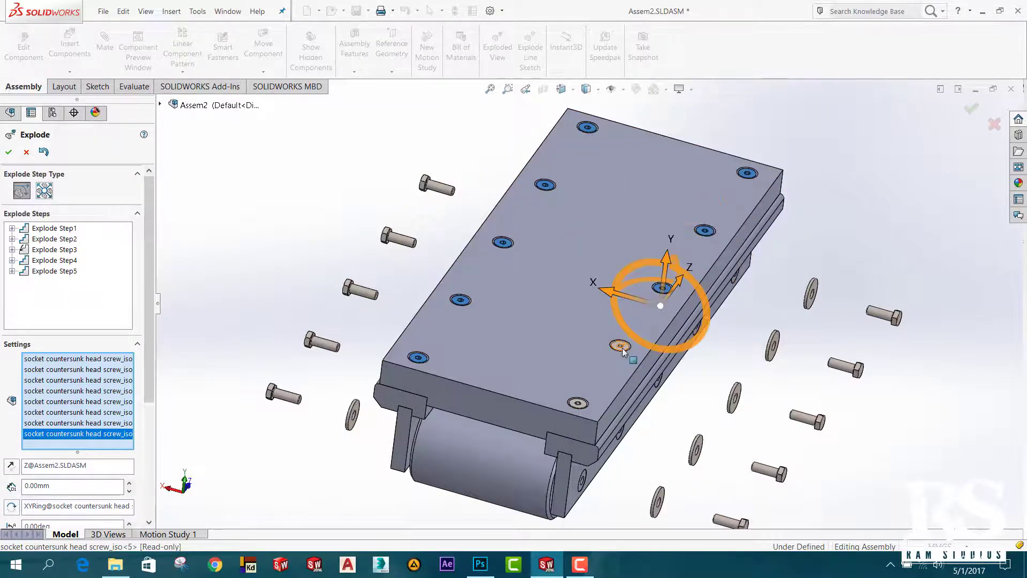
{"action": "left_click", "coordinate": [621, 345]}
{"action": "left_click", "coordinate": [578, 403]}
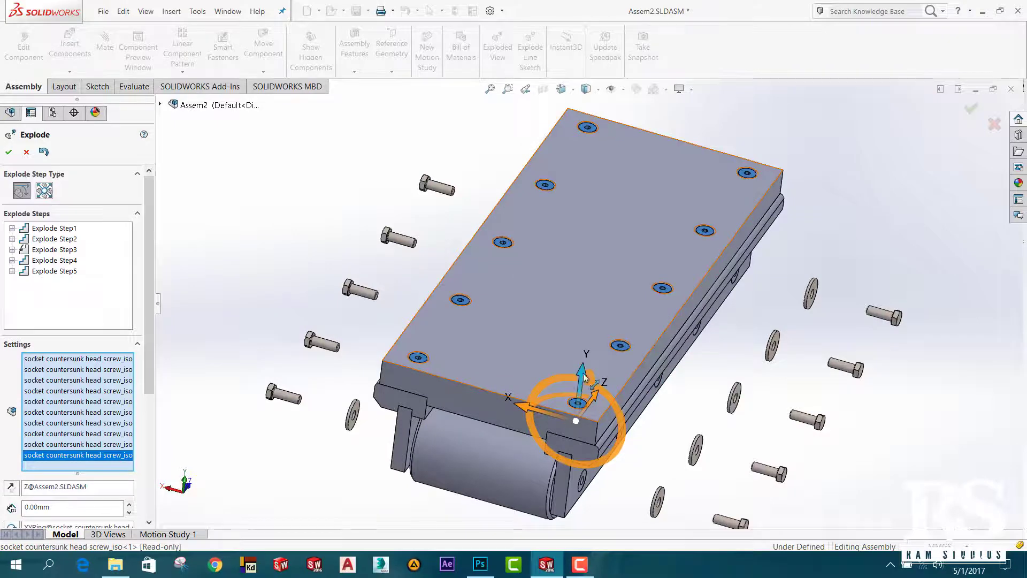
Lift the ten countersunk screws straight up along Y as Explode Step6
{"action": "left_click_drag", "start_coordinate": [586, 378], "coordinate": [594, 251]}
{"action": "scroll", "coordinate": [616, 321], "scroll_direction": "up", "scroll_amount": 4}
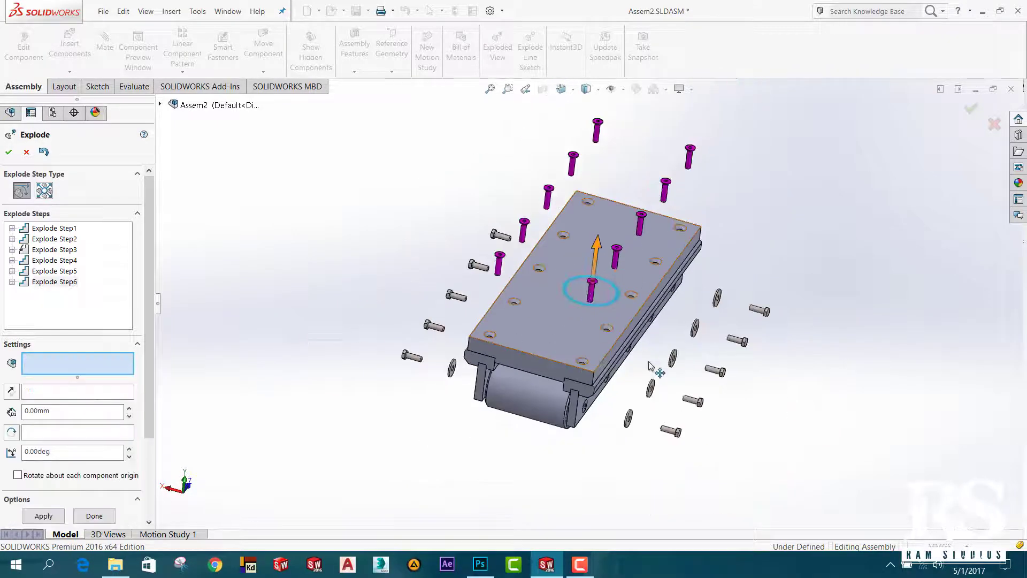
{"action": "middle_click_drag", "start_coordinate": [651, 365], "coordinate": [553, 196]}
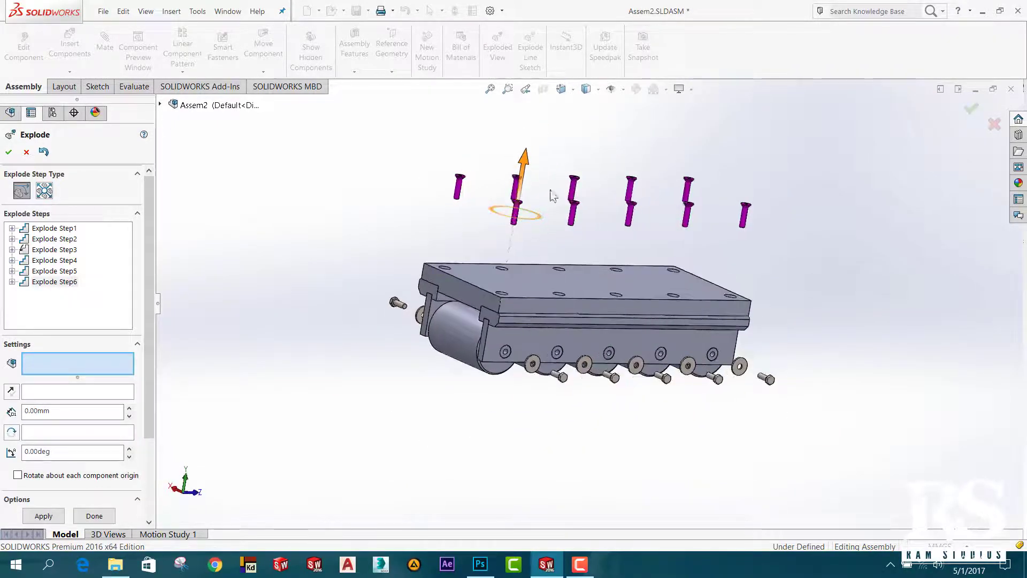
{"action": "left_click_drag", "start_coordinate": [527, 163], "coordinate": [530, 153]}
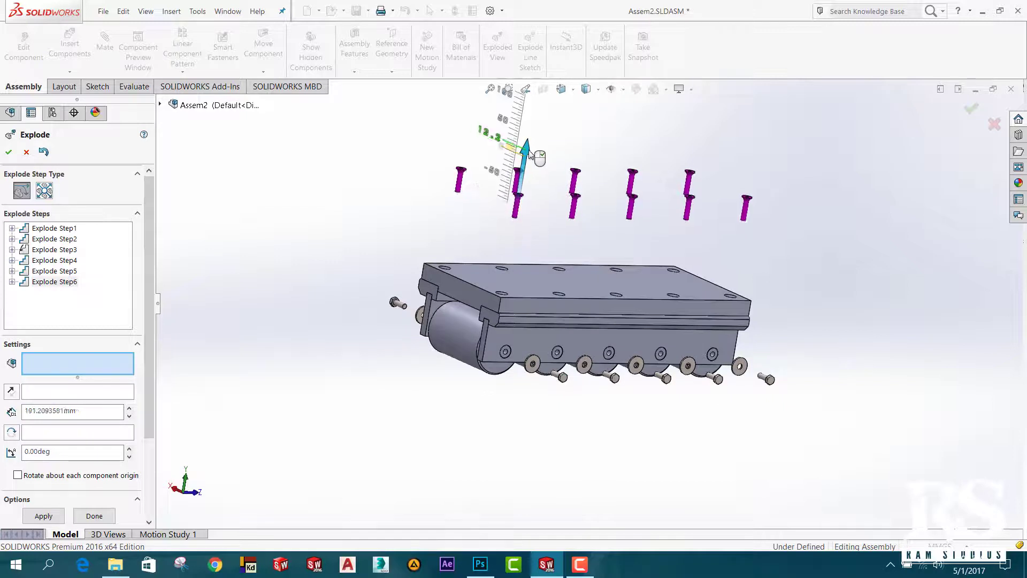
Raise the top plate Part1-1 about 122.29 mm along Y as Explode Step7
{"action": "left_click", "coordinate": [786, 254]}
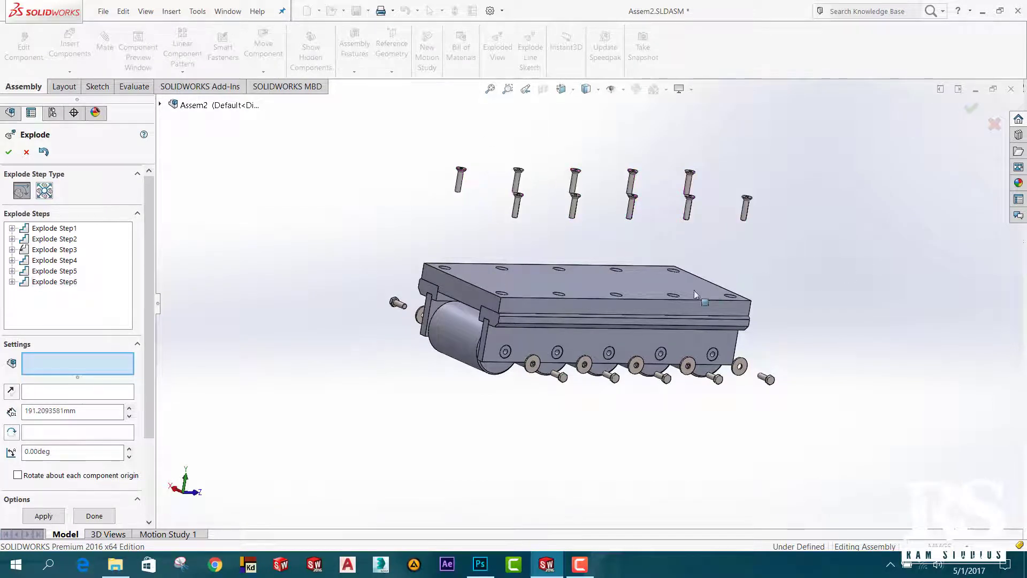
{"action": "left_click", "coordinate": [531, 292]}
{"action": "left_click_drag", "start_coordinate": [597, 243], "coordinate": [622, 196]}
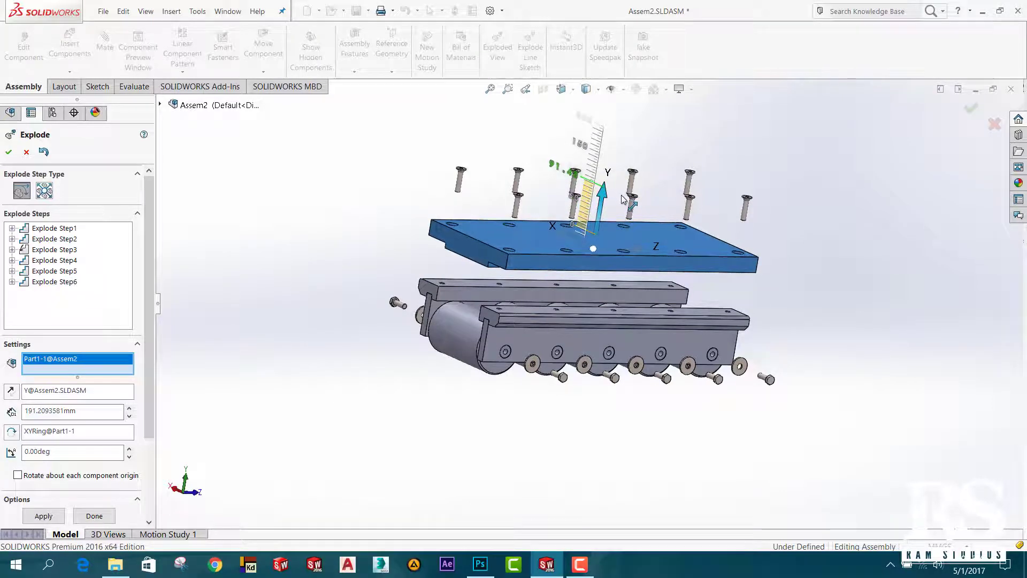
{"action": "left_click_drag", "start_coordinate": [622, 199], "coordinate": [639, 191]}
{"action": "middle_click_drag", "start_coordinate": [838, 271], "coordinate": [802, 262]}
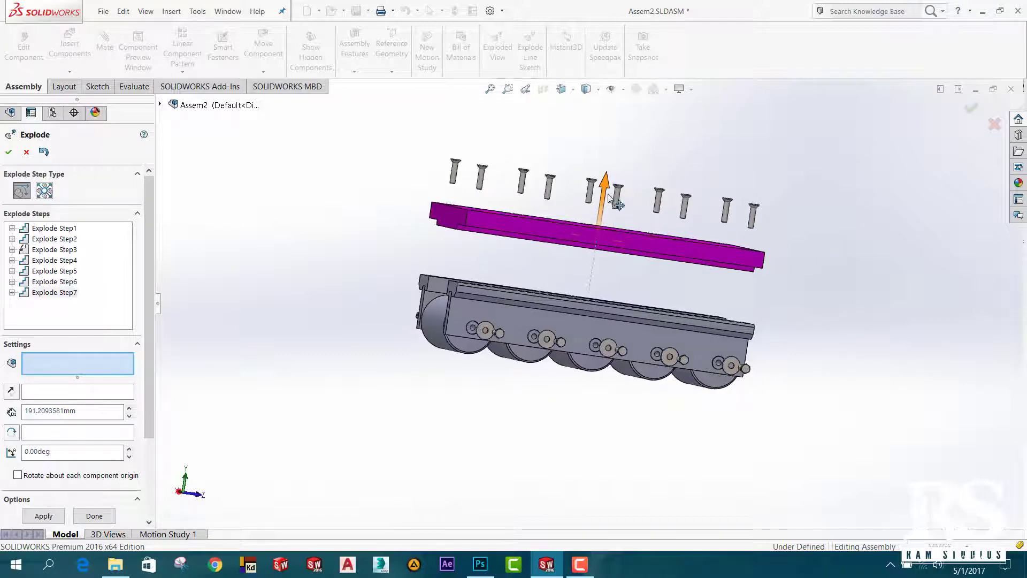
{"action": "left_click_drag", "start_coordinate": [609, 192], "coordinate": [612, 180]}
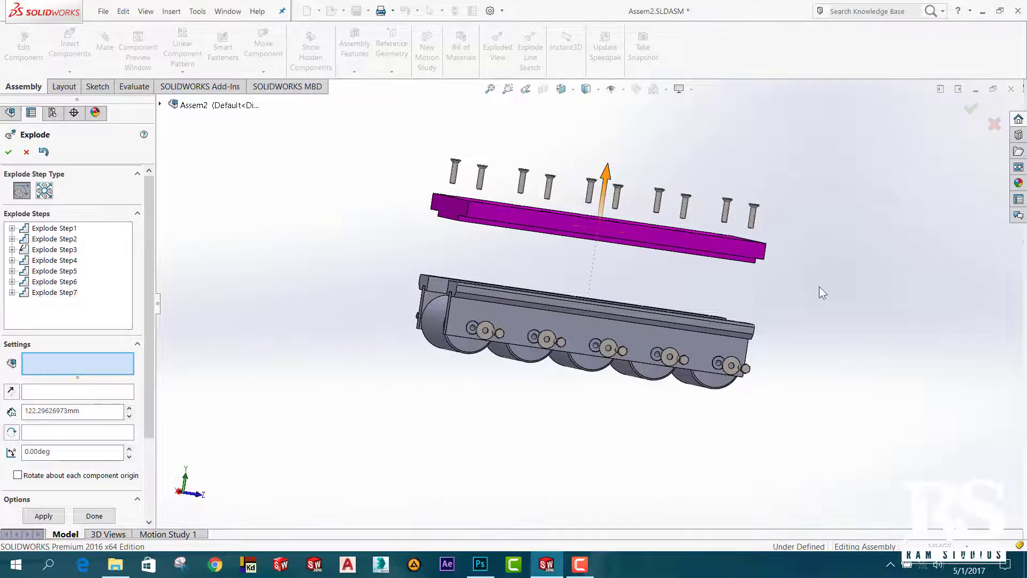
{"action": "scroll", "coordinate": [590, 341], "scroll_direction": "down", "scroll_amount": 3}
Lift rails Part2-1 and Part2-2 upward along Y as Explode Step8
{"action": "scroll", "coordinate": [567, 329], "scroll_direction": "down", "scroll_amount": 2}
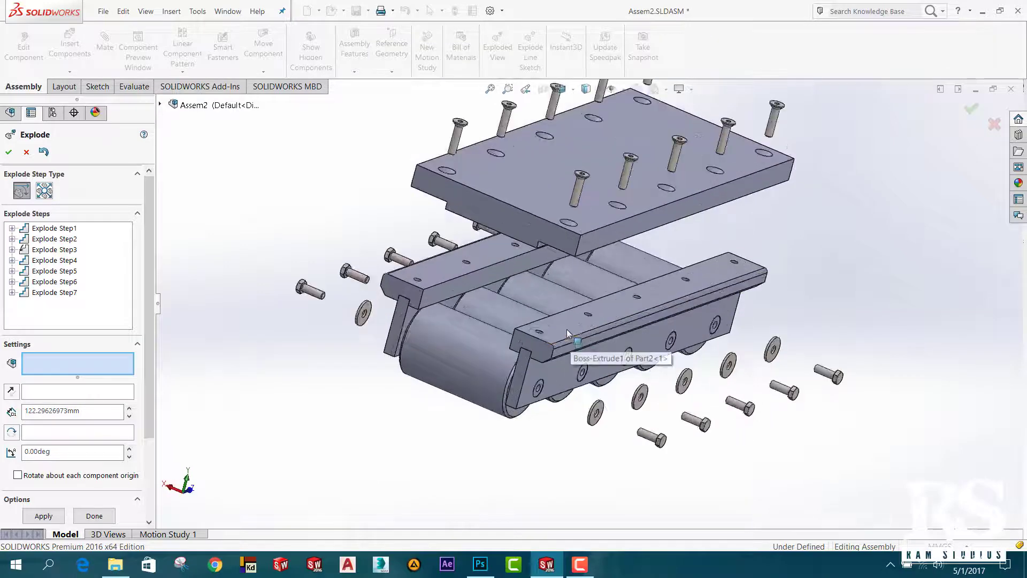
{"action": "left_click", "coordinate": [566, 328]}
{"action": "left_click", "coordinate": [443, 280]}
{"action": "middle_click_drag", "start_coordinate": [534, 454], "coordinate": [535, 238]}
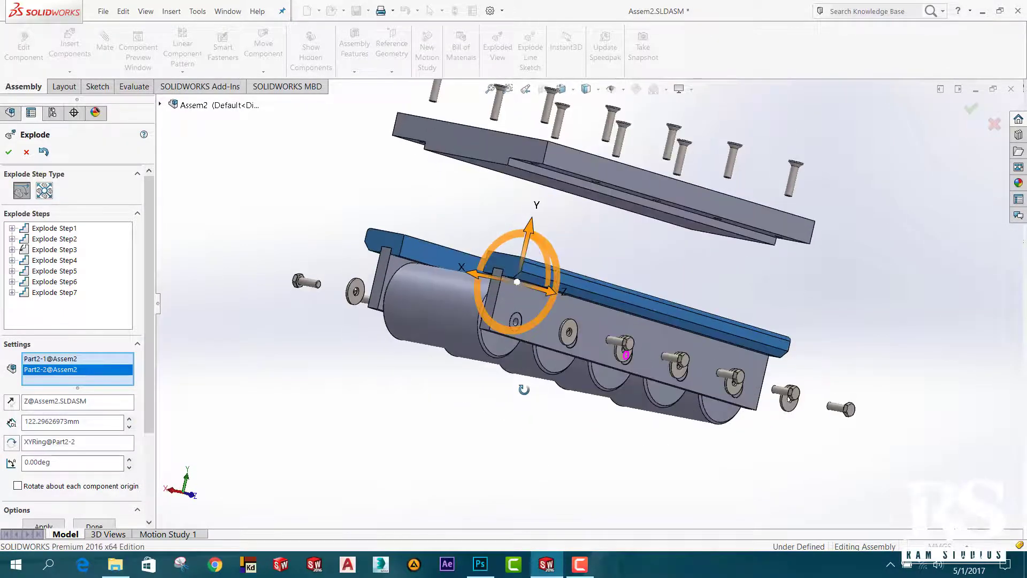
{"action": "left_click_drag", "start_coordinate": [532, 231], "coordinate": [570, 161]}
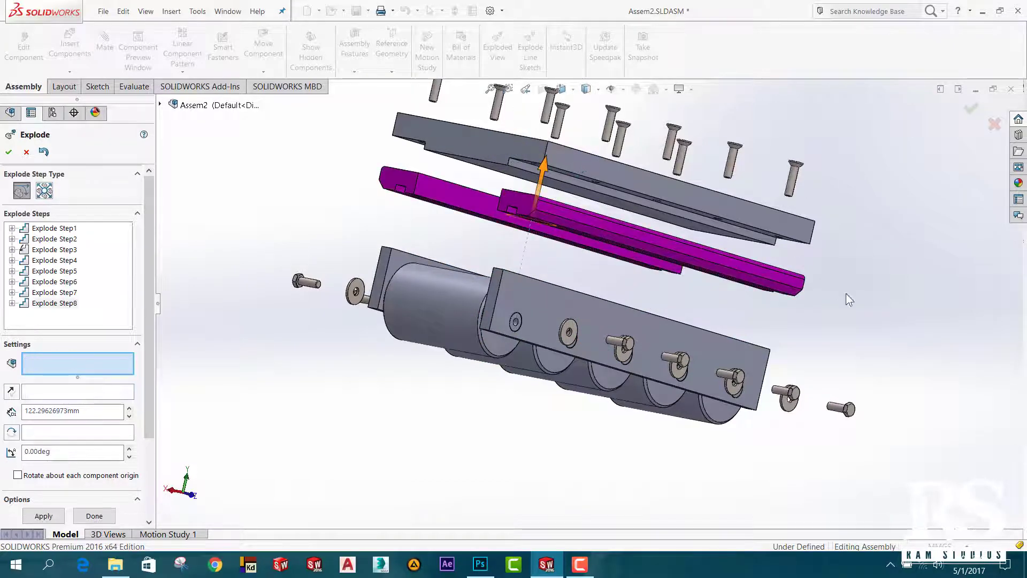
{"action": "mouse_move", "coordinate": [846, 294]}
{"action": "middle_mouse_down"}
{"action": "mouse_move", "coordinate": [615, 439]}
{"action": "mouse_move", "coordinate": [624, 474]}
{"action": "middle_mouse_up"}
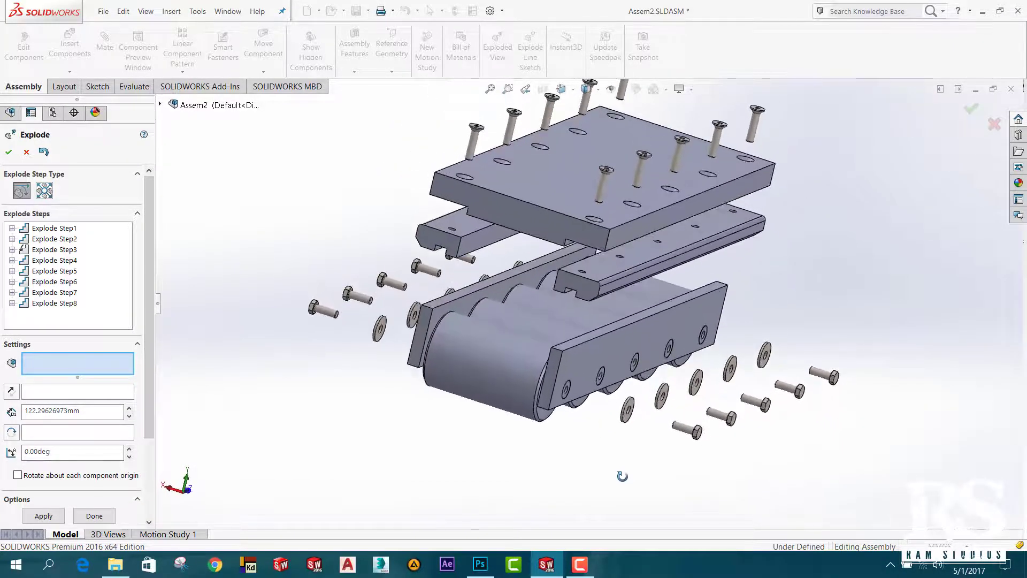
Slide a side plate outward along X as a new explode step
{"action": "left_click", "coordinate": [579, 365]}
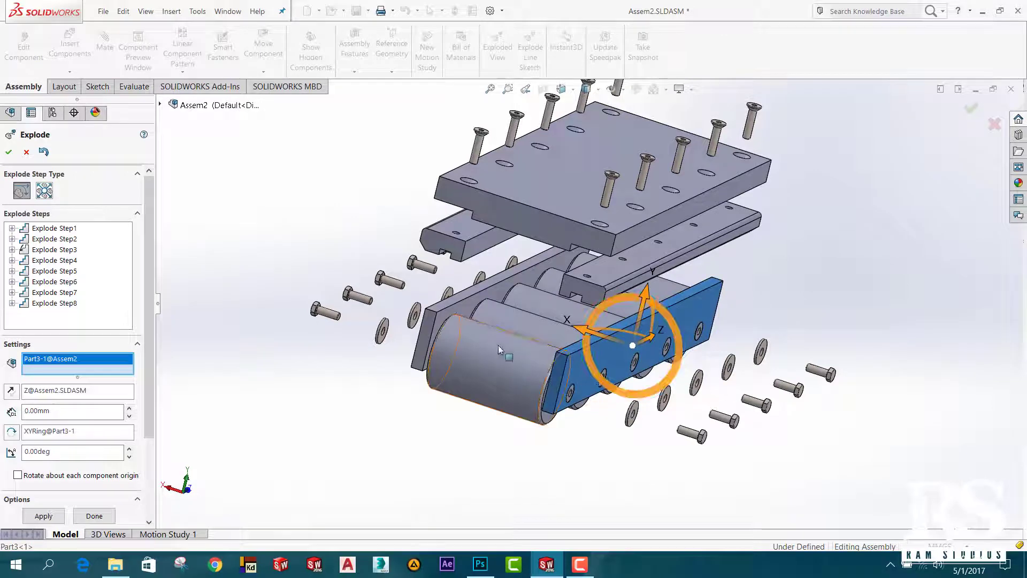
{"action": "left_click_drag", "start_coordinate": [579, 330], "coordinate": [628, 350]}
{"action": "middle_click_drag", "start_coordinate": [627, 452], "coordinate": [641, 451]}
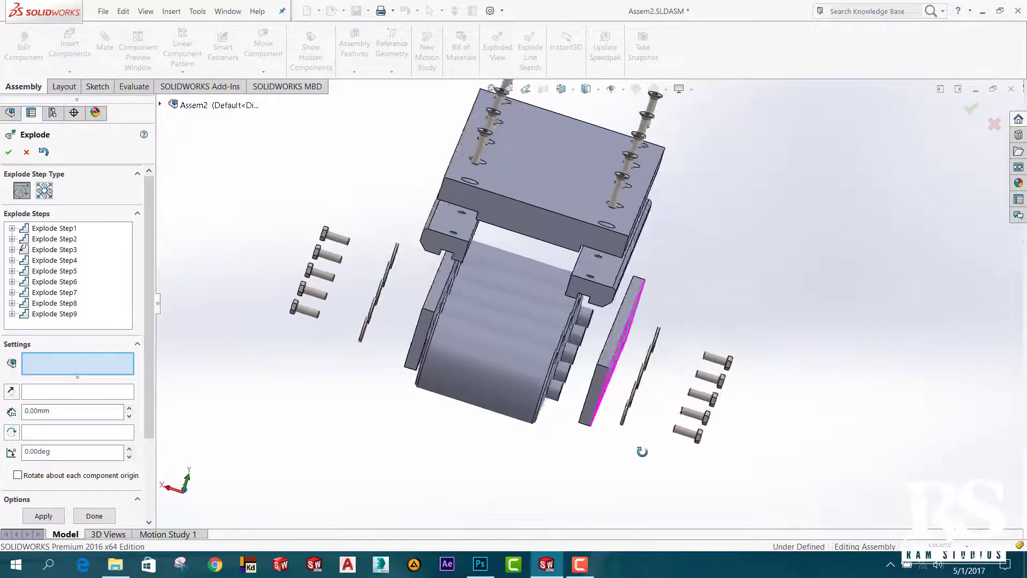
Slide a row of washers and the flat side plate outward along X
{"action": "left_click", "coordinate": [641, 369]}
{"action": "left_click_drag", "start_coordinate": [623, 395], "coordinate": [630, 421]}
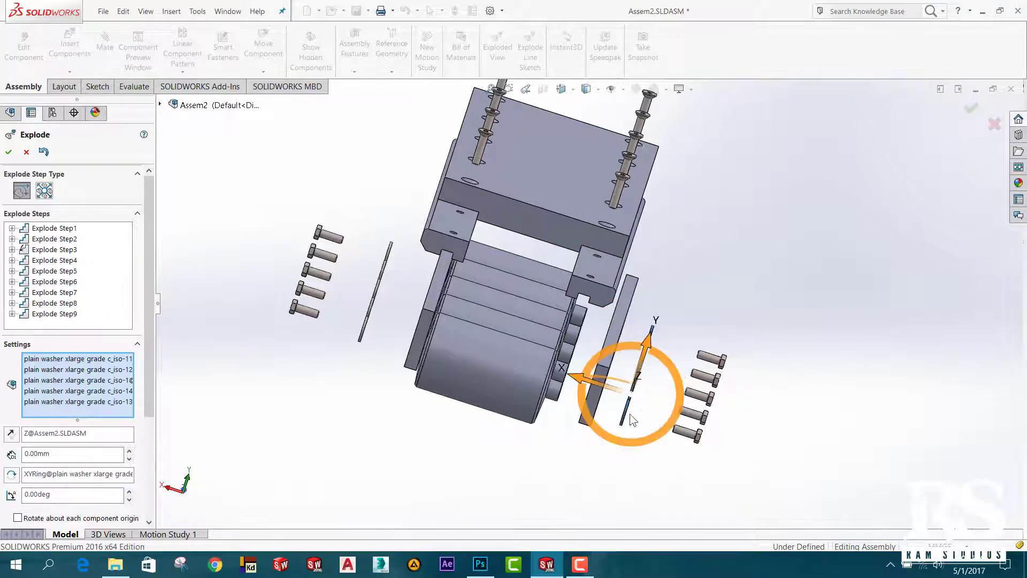
{"action": "left_click_drag", "start_coordinate": [598, 388], "coordinate": [610, 397]}
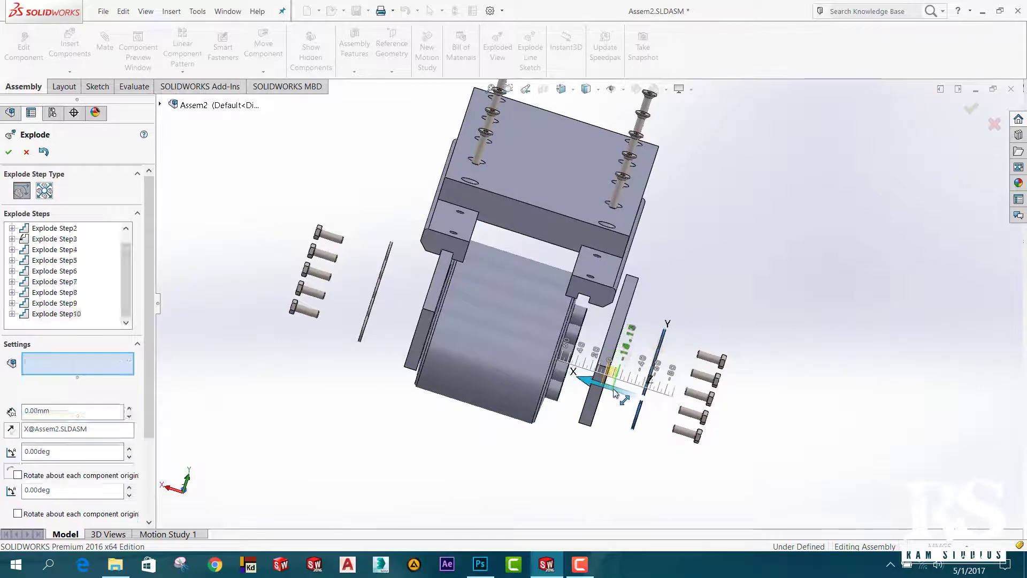
{"action": "left_click", "coordinate": [592, 416]}
{"action": "left_click_drag", "start_coordinate": [599, 346], "coordinate": [585, 446]}
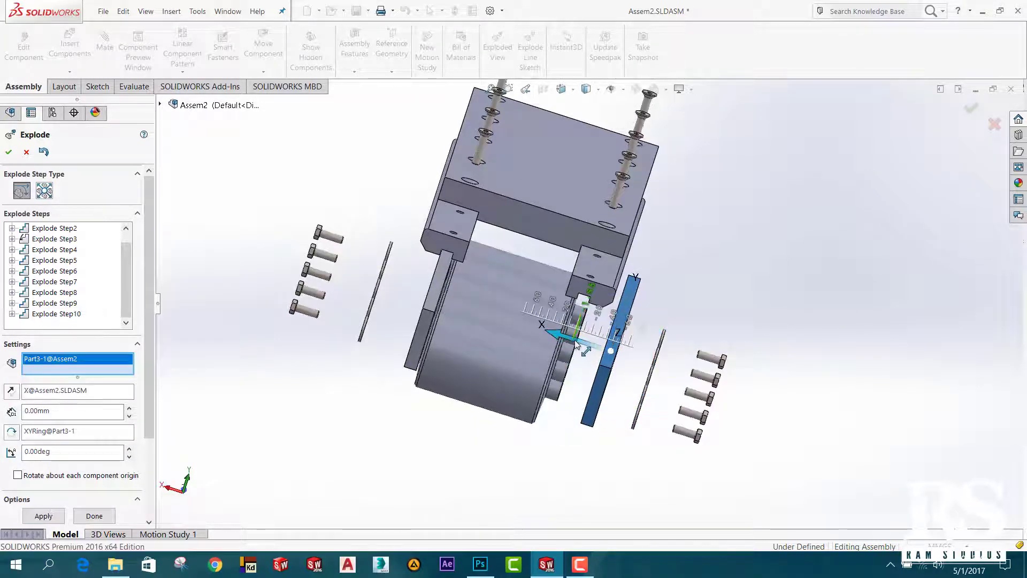
Slide the left washers and the left side plate out to the left, reaching Explode Step13
{"action": "mouse_move", "coordinate": [582, 442]}
{"action": "middle_mouse_down"}
{"action": "mouse_move", "coordinate": [482, 399]}
{"action": "mouse_move", "coordinate": [379, 292]}
{"action": "middle_mouse_up"}
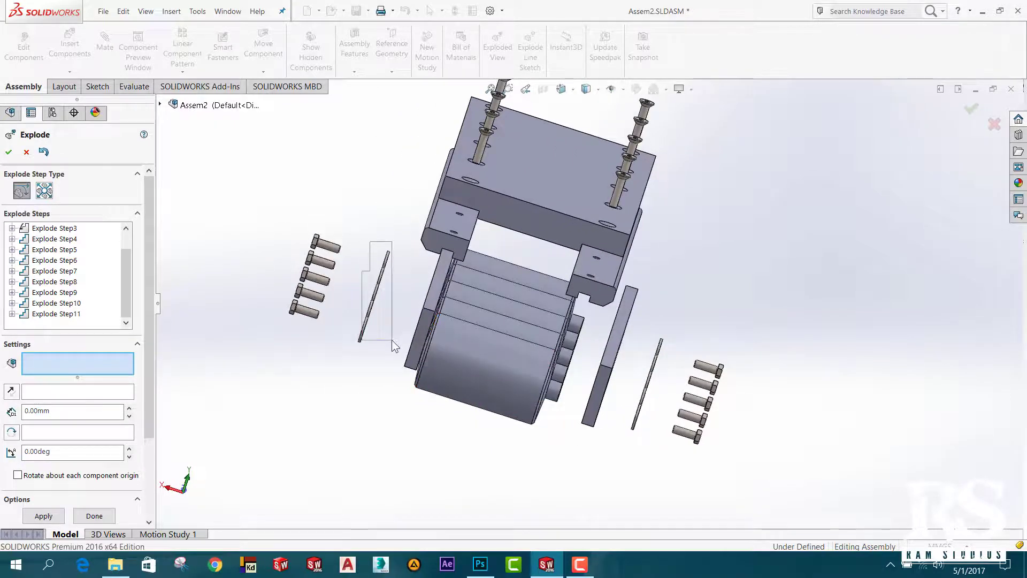
{"action": "left_click_drag", "start_coordinate": [394, 345], "coordinate": [393, 344]}
{"action": "mouse_move", "coordinate": [385, 300]}
{"action": "left_mouse_down"}
{"action": "mouse_move", "coordinate": [373, 279]}
{"action": "mouse_move", "coordinate": [406, 308]}
{"action": "left_mouse_up"}
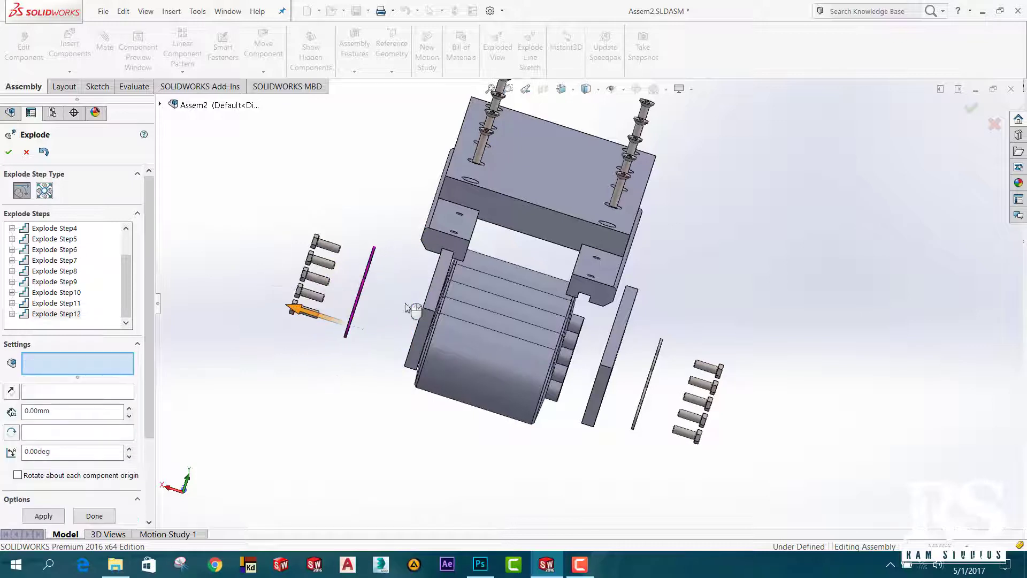
{"action": "left_click", "coordinate": [406, 307]}
{"action": "left_click_drag", "start_coordinate": [395, 292], "coordinate": [353, 278]}
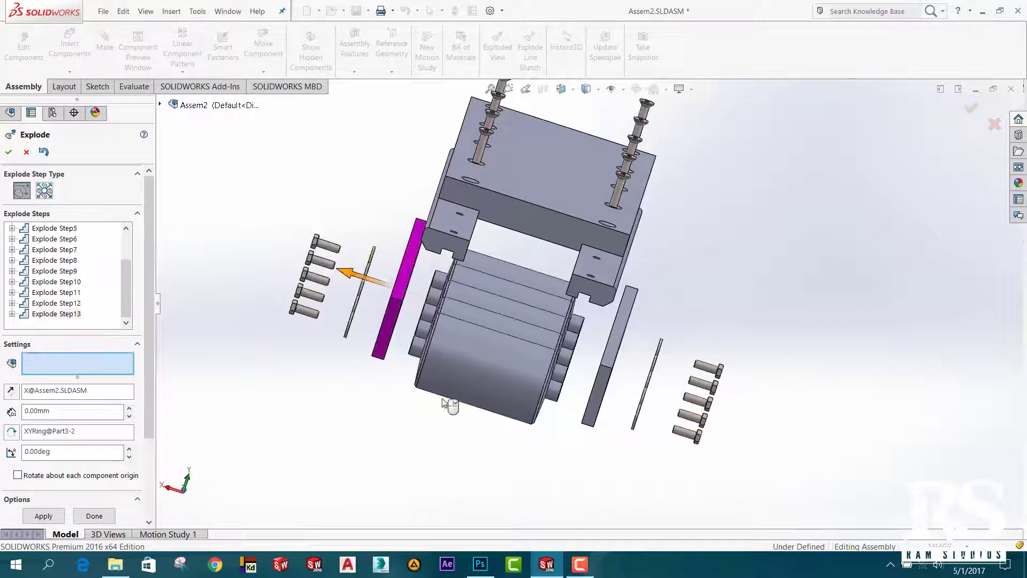
{"action": "middle_click_drag", "start_coordinate": [444, 407], "coordinate": [512, 372]}
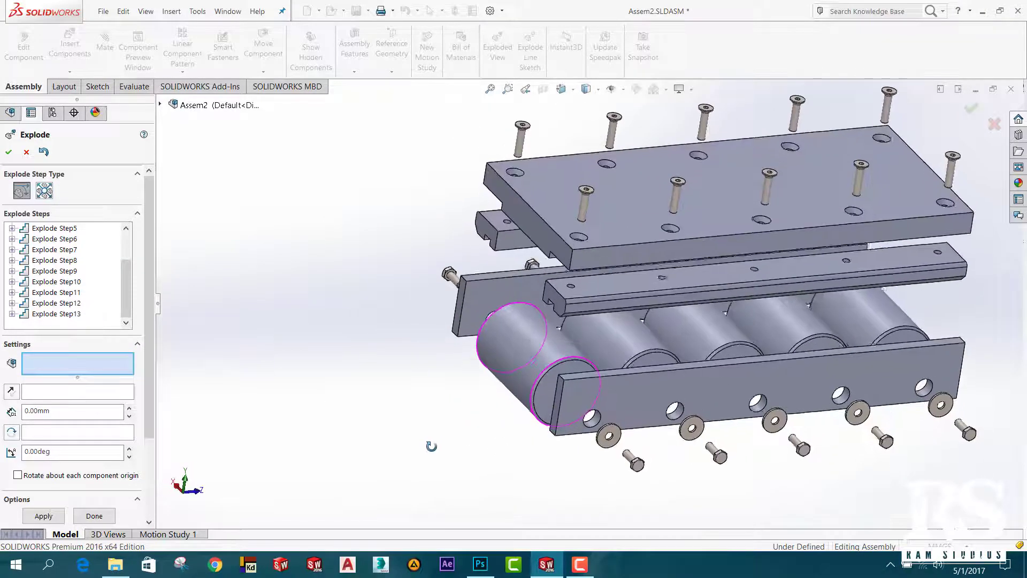
Slide rollers Part4-7 and Part4-6 out to the left
{"action": "left_click", "coordinate": [522, 384]}
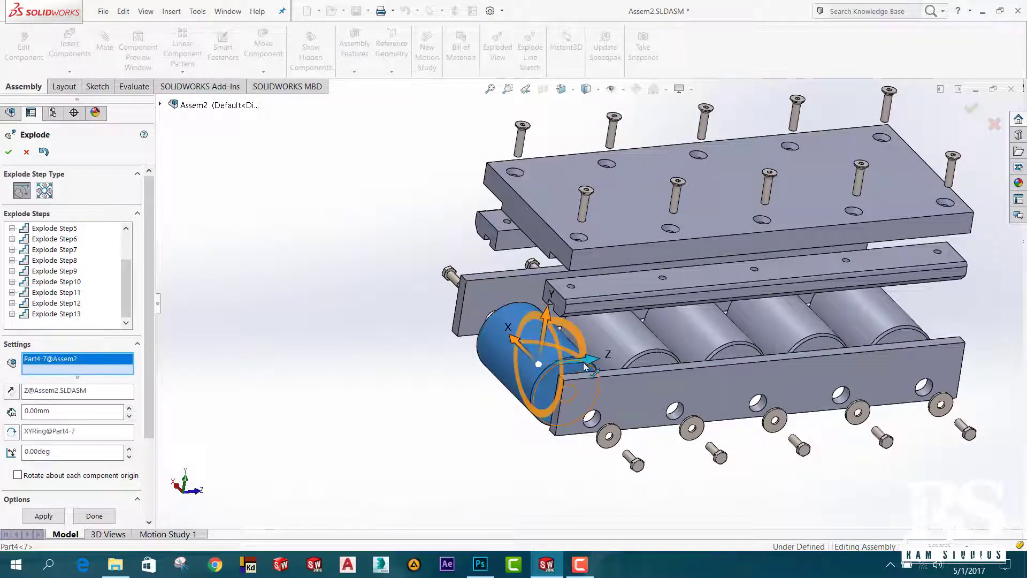
{"action": "left_click_drag", "start_coordinate": [585, 366], "coordinate": [345, 393]}
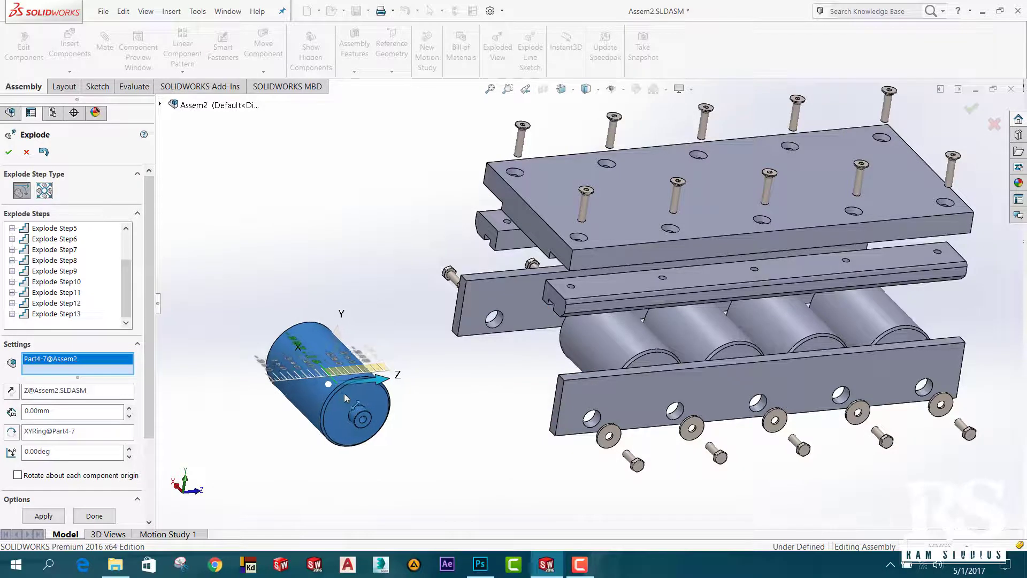
{"action": "left_click", "coordinate": [635, 340]}
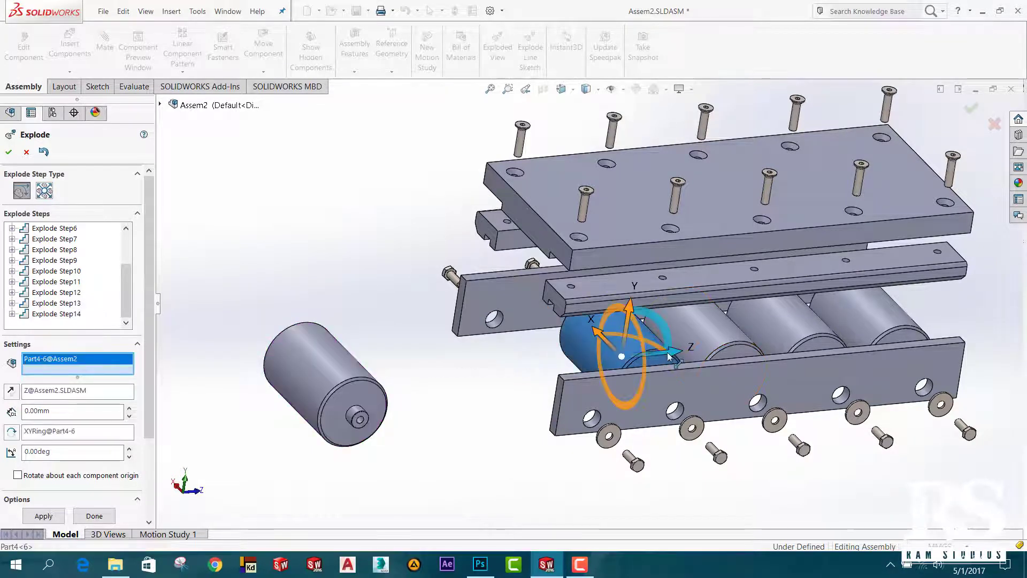
{"action": "left_click_drag", "start_coordinate": [669, 357], "coordinate": [537, 380]}
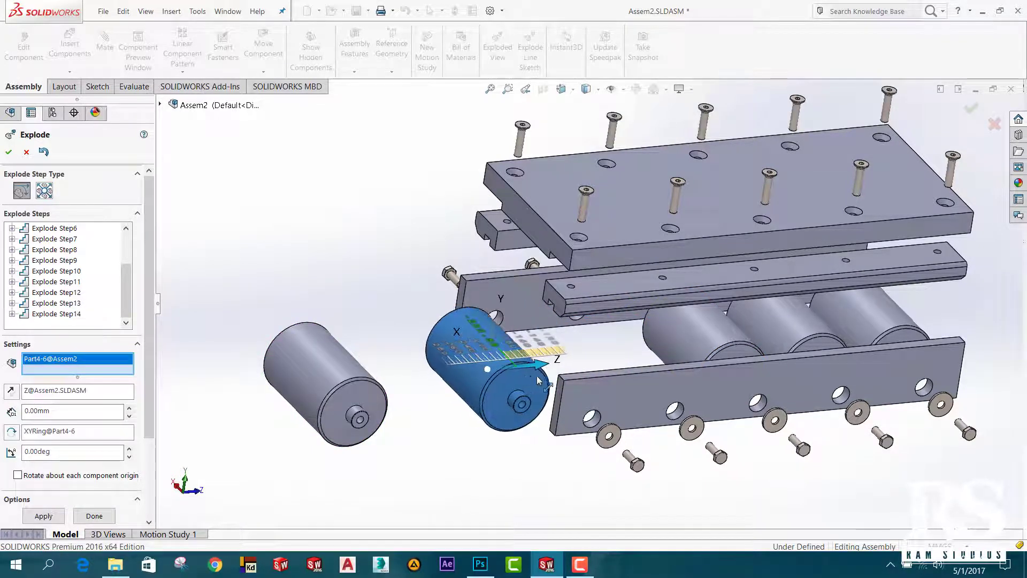
{"action": "left_click_drag", "start_coordinate": [537, 375], "coordinate": [571, 374]}
{"action": "scroll", "coordinate": [587, 302], "scroll_direction": "up", "scroll_amount": 3}
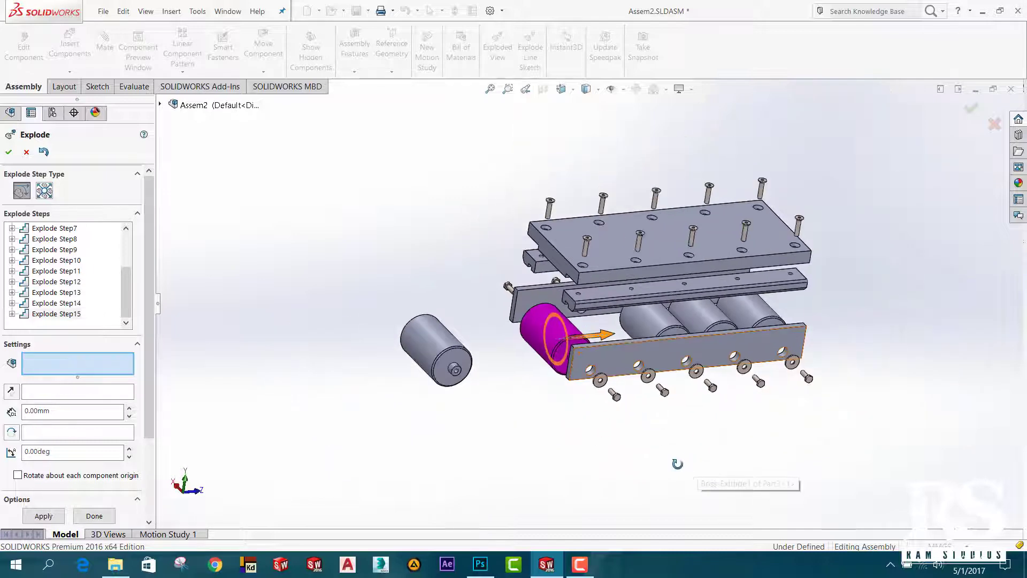
Slide rollers Part4-3 and Part4-4 out to the right
{"action": "middle_click_drag", "start_coordinate": [677, 464], "coordinate": [825, 360]}
{"action": "left_click", "coordinate": [765, 289]}
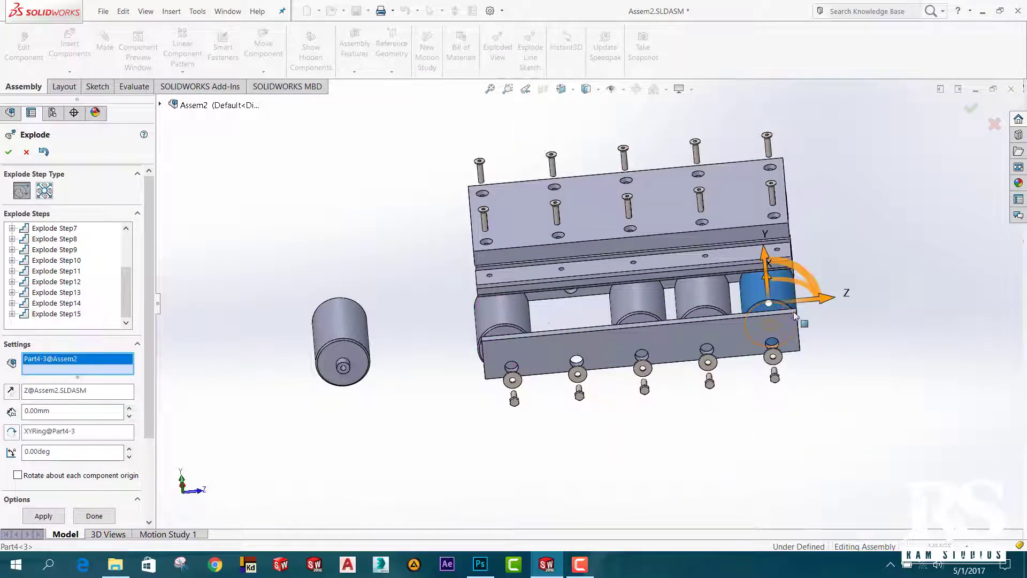
{"action": "left_click_drag", "start_coordinate": [816, 305], "coordinate": [986, 305]}
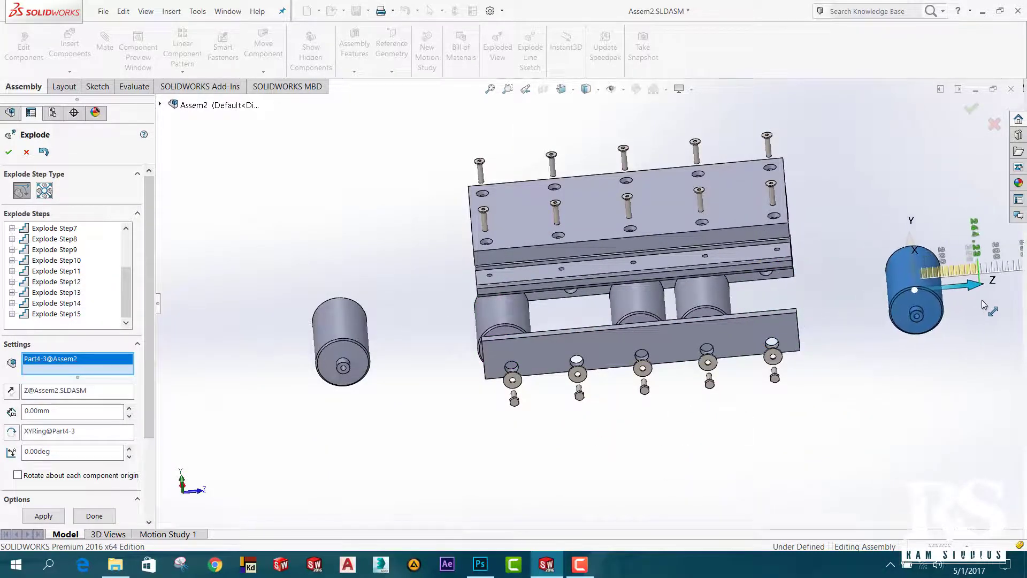
{"action": "left_click", "coordinate": [728, 306]}
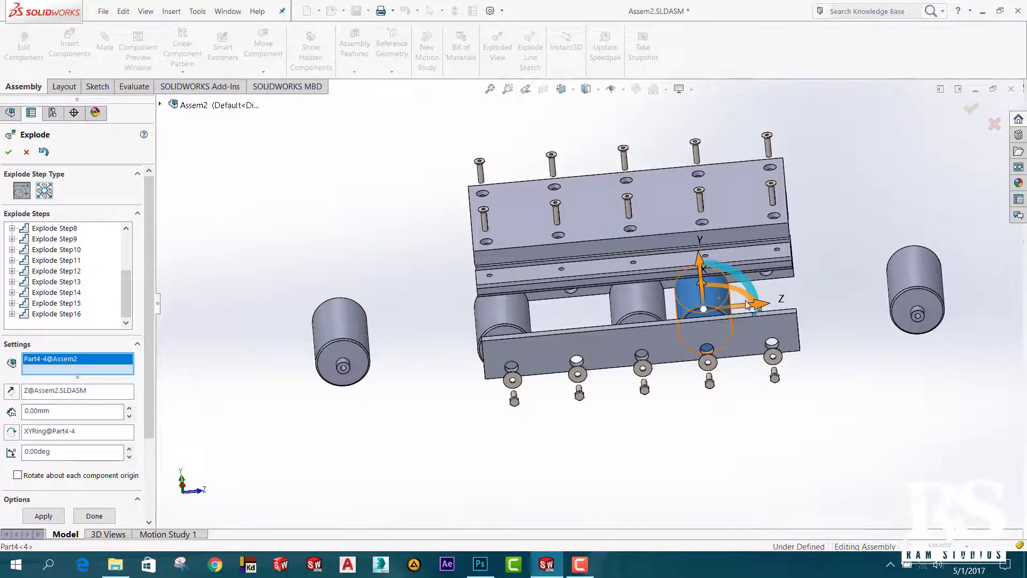
{"action": "left_click_drag", "start_coordinate": [768, 306], "coordinate": [833, 310]}
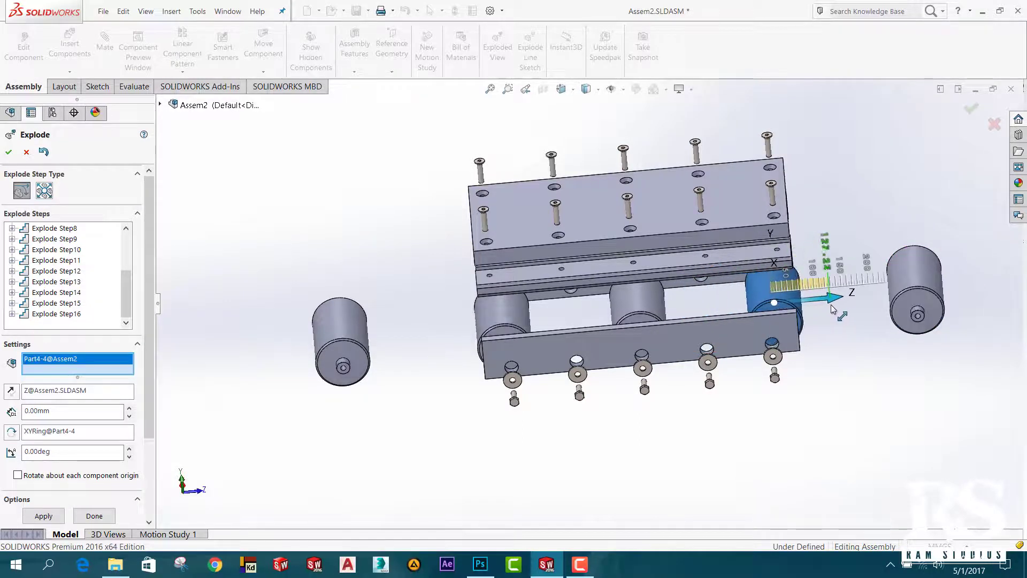
Drop all five rollers down below the frame as Explode Step18
{"action": "mouse_move", "coordinate": [725, 422]}
{"action": "middle_mouse_down"}
{"action": "mouse_move", "coordinate": [728, 393]}
{"action": "mouse_move", "coordinate": [494, 331]}
{"action": "middle_mouse_up"}
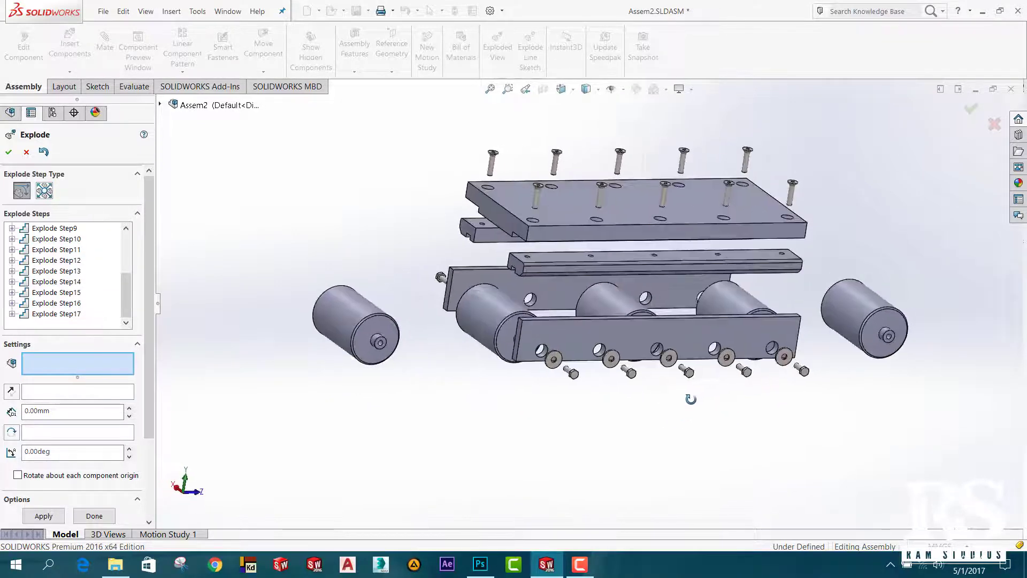
{"action": "left_click", "coordinate": [345, 323]}
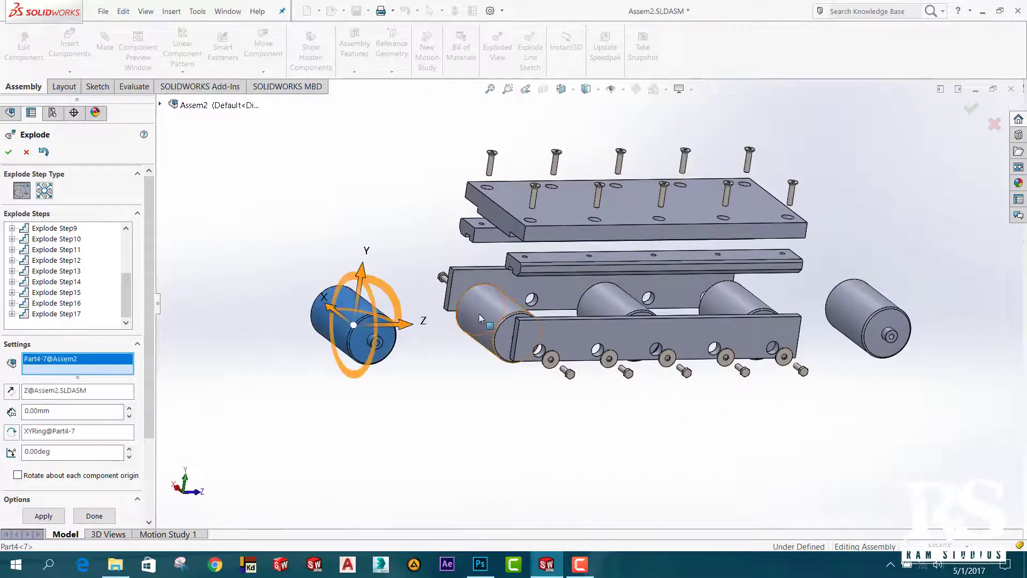
{"action": "left_click", "coordinate": [489, 305]}
{"action": "left_click", "coordinate": [610, 299]}
{"action": "left_click", "coordinate": [728, 299]}
{"action": "left_click", "coordinate": [853, 303]}
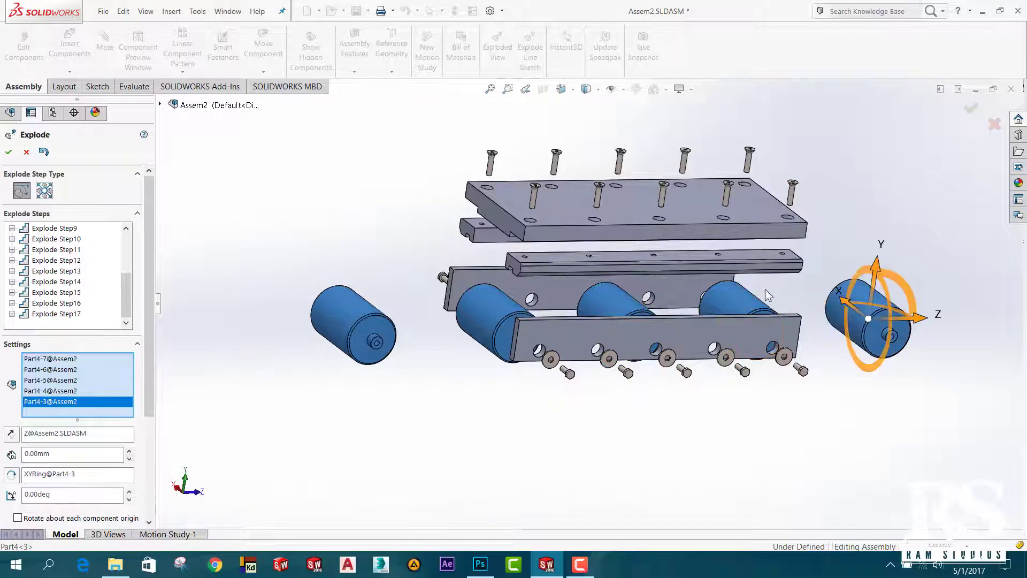
{"action": "left_click_drag", "start_coordinate": [876, 258], "coordinate": [870, 351]}
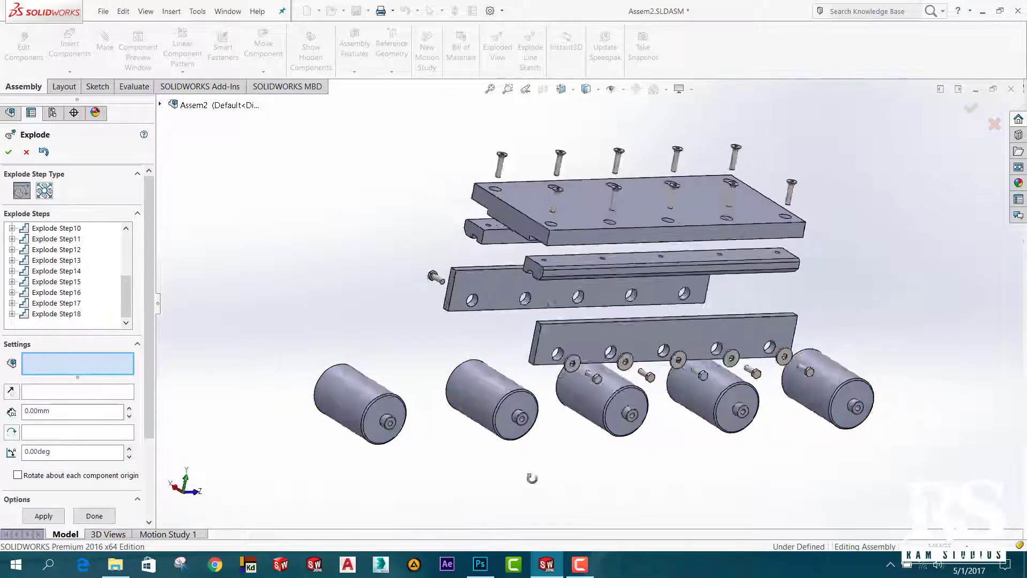
Accept the 18-step exploded view and close the Explode PropertyManager
{"action": "mouse_move", "coordinate": [532, 477]}
{"action": "middle_mouse_down"}
{"action": "mouse_move", "coordinate": [641, 469]}
{"action": "mouse_move", "coordinate": [495, 571]}
{"action": "mouse_move", "coordinate": [426, 467]}
{"action": "mouse_move", "coordinate": [431, 494]}
{"action": "mouse_move", "coordinate": [428, 483]}
{"action": "mouse_move", "coordinate": [381, 507]}
{"action": "mouse_move", "coordinate": [380, 498]}
{"action": "mouse_move", "coordinate": [368, 562]}
{"action": "mouse_move", "coordinate": [377, 515]}
{"action": "middle_mouse_up"}
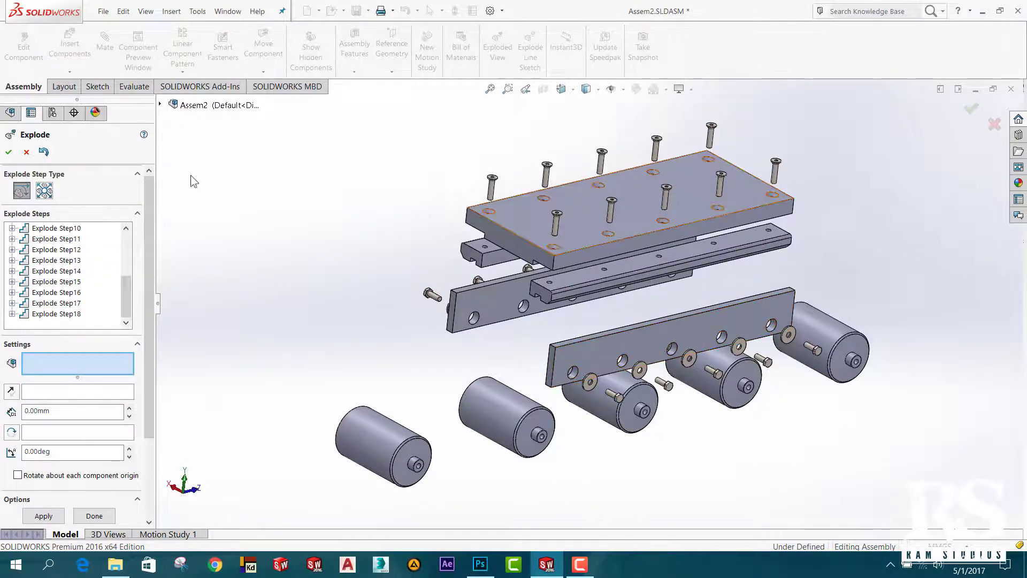
{"action": "left_click", "coordinate": [9, 153]}
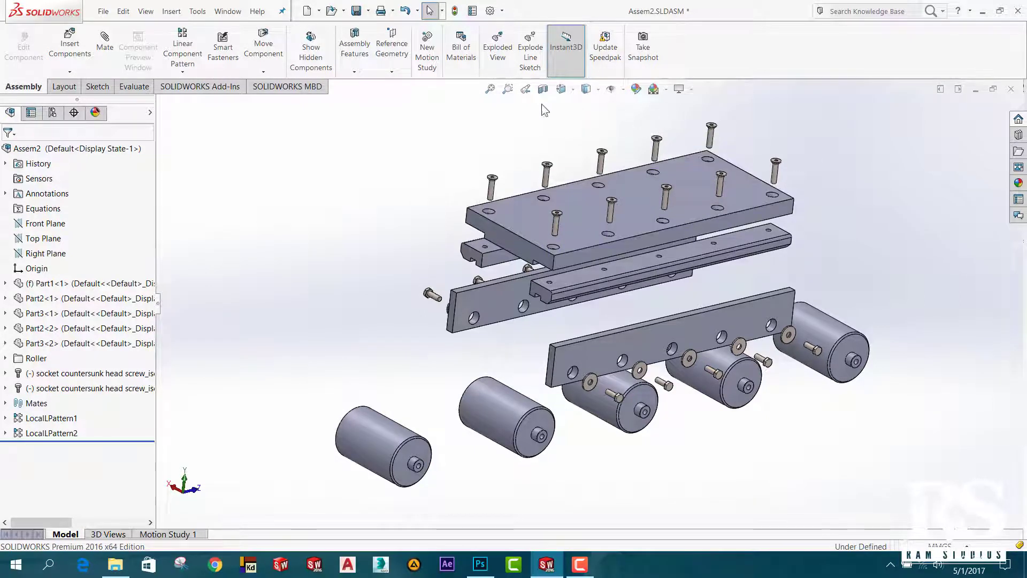
Collapse the exploded assembly and cancel the Explode dialog without changes
{"action": "left_click", "coordinate": [498, 53]}
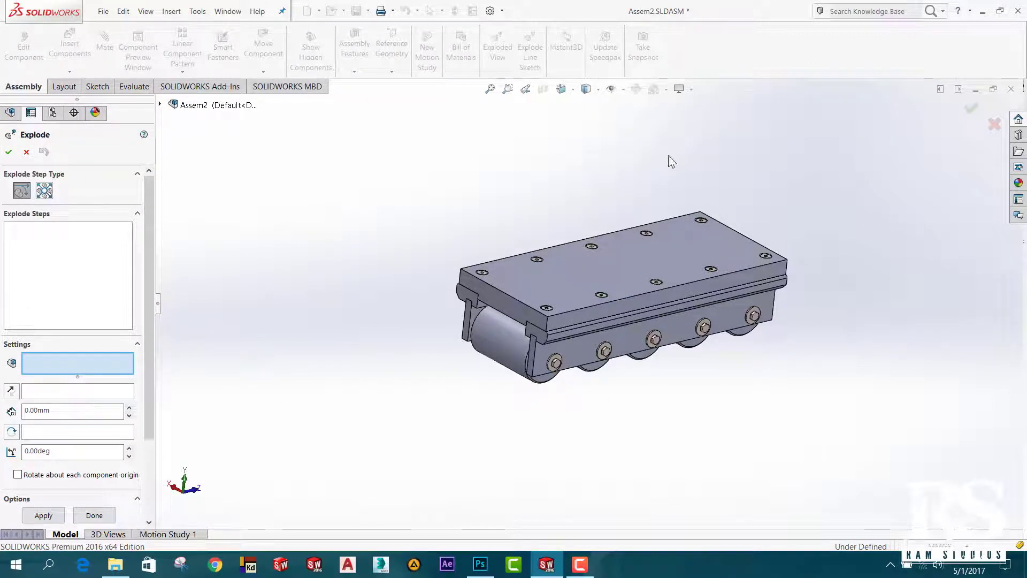
{"action": "left_click", "coordinate": [995, 124]}
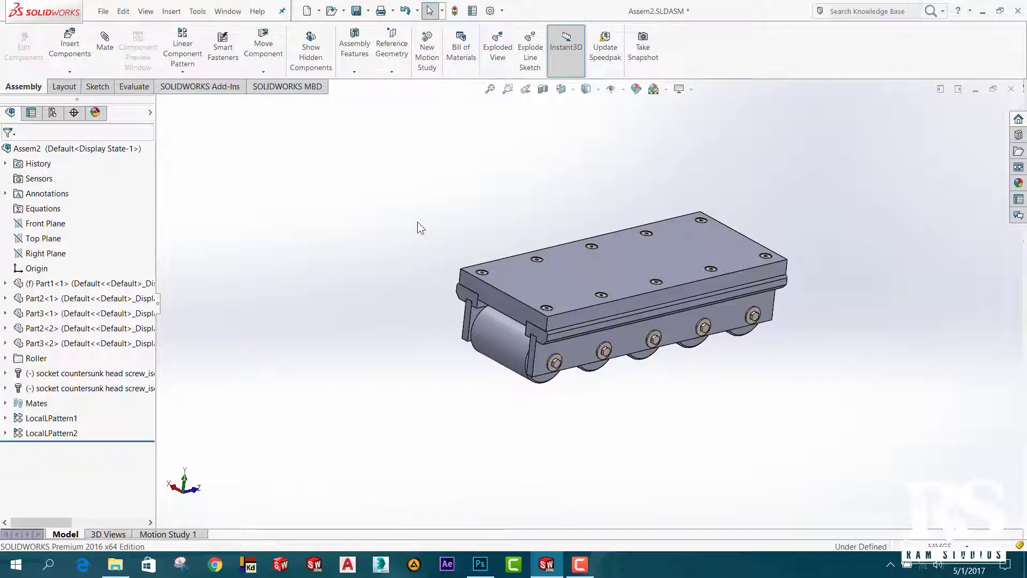
{"action": "middle_click_drag", "start_coordinate": [778, 358], "coordinate": [819, 282]}
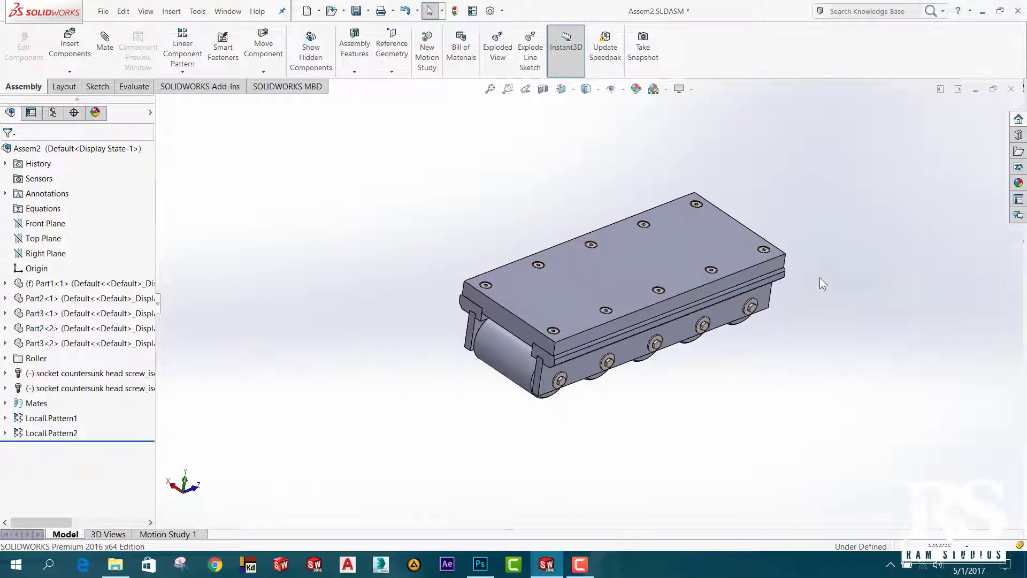
Zoom in on the collapsed roller assembly from above to inspect it
{"action": "scroll", "coordinate": [819, 282], "scroll_direction": "down", "scroll_amount": 3}
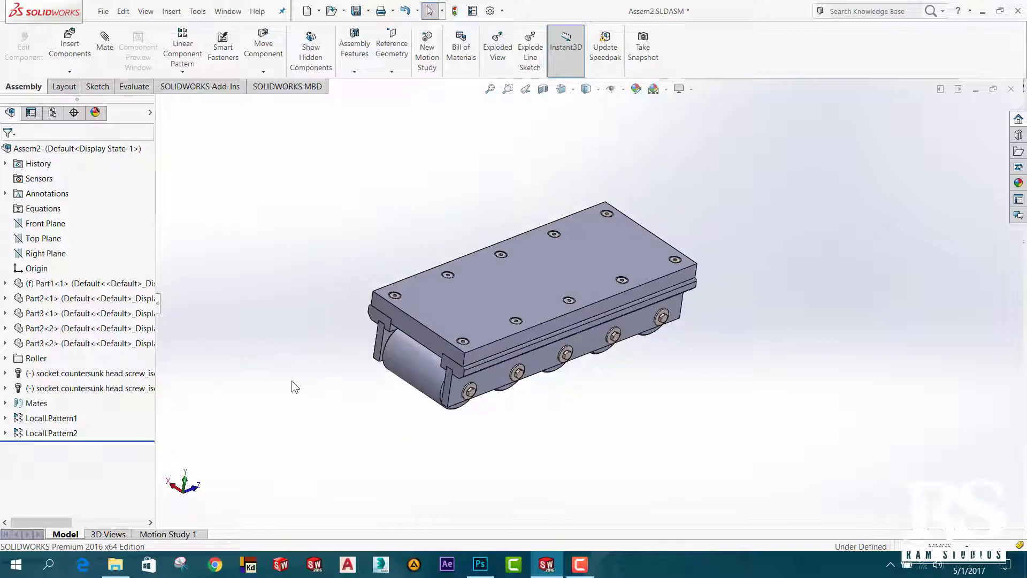
{"action": "scroll", "coordinate": [291, 381], "scroll_direction": "down", "scroll_amount": 2}
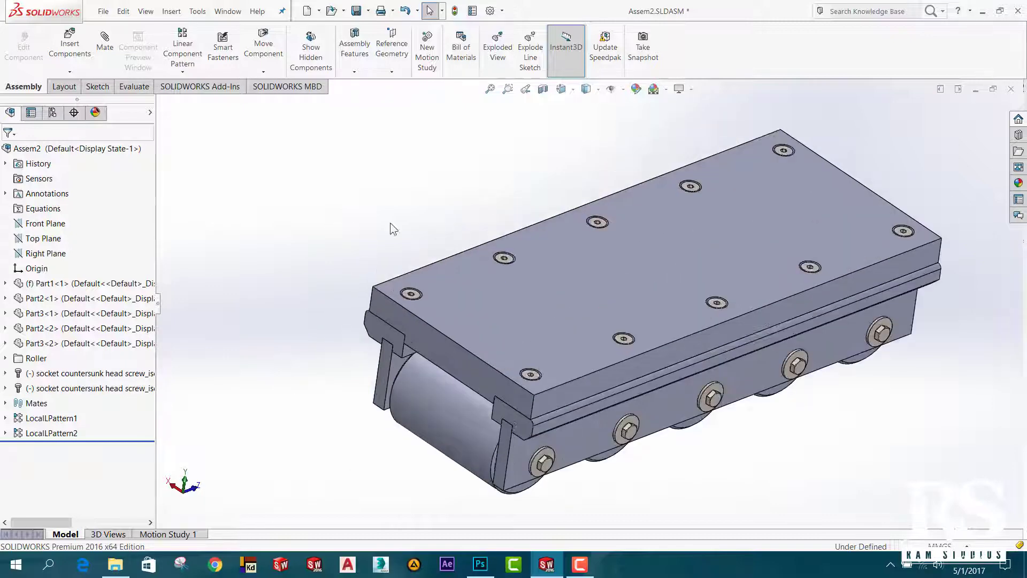
{"action": "middle_click_drag", "start_coordinate": [840, 183], "coordinate": [718, 307]}
{"action": "scroll", "coordinate": [718, 307], "scroll_direction": "down", "scroll_amount": 2}
{"action": "scroll", "coordinate": [792, 364], "scroll_direction": "up", "scroll_amount": 2}
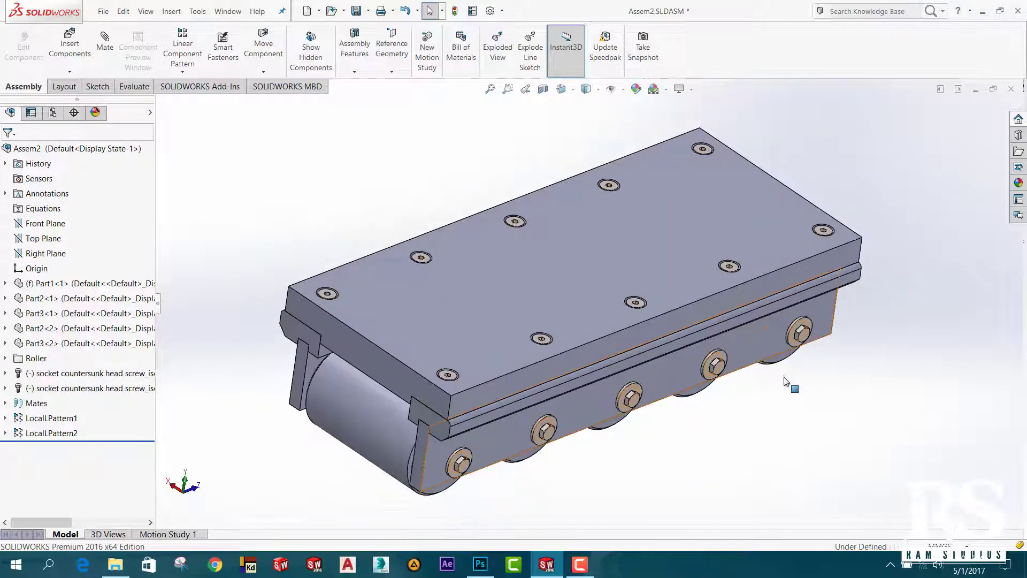